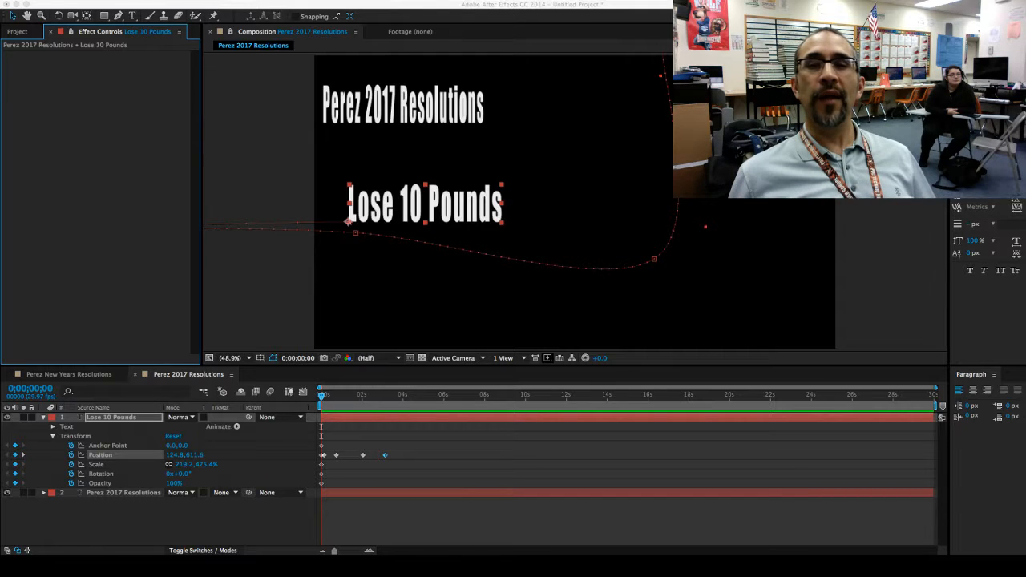
Add the text "Lose 10 Pounds" near the upper-left corner of the empty Perez 2017 Resolutions composition
left_click(481, 522)
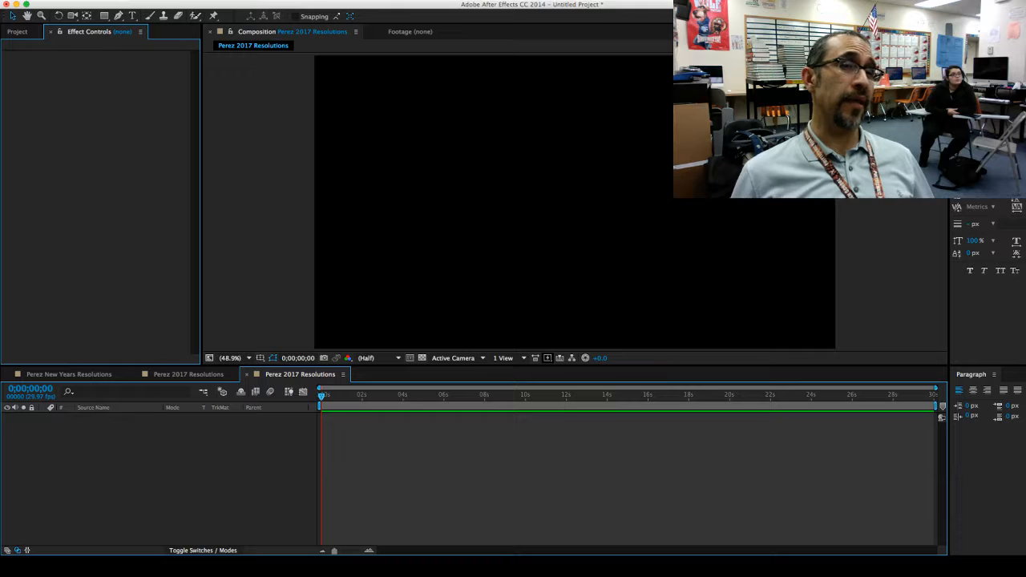
left_click(133, 16)
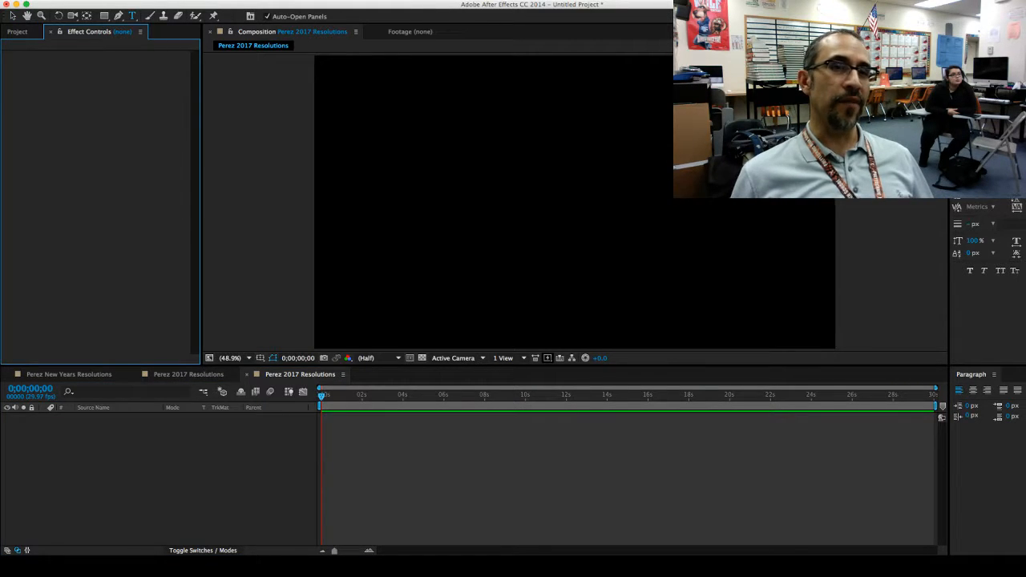
left_click(335, 82)
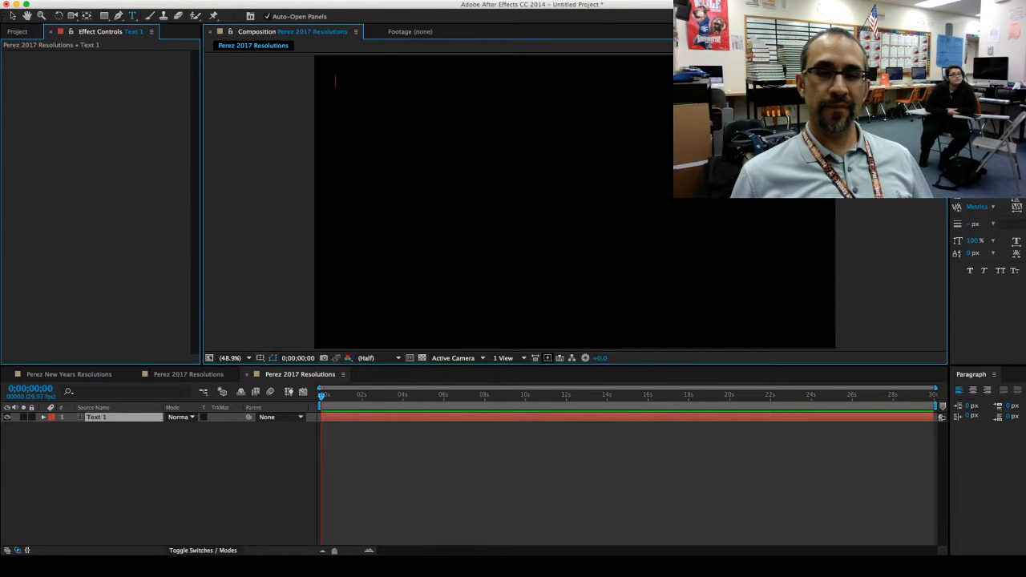
key("super+Tab")
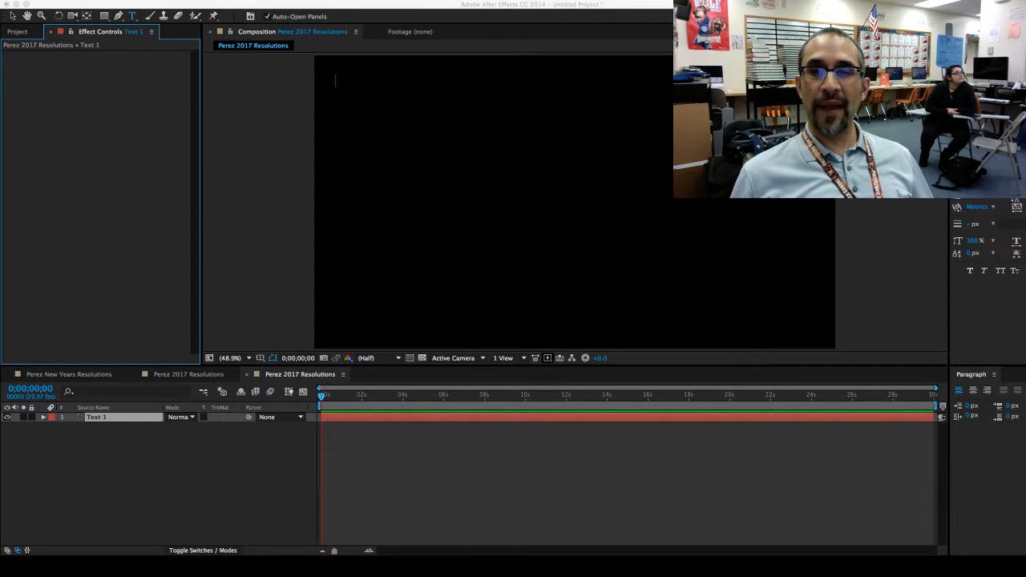
left_click(574, 202)
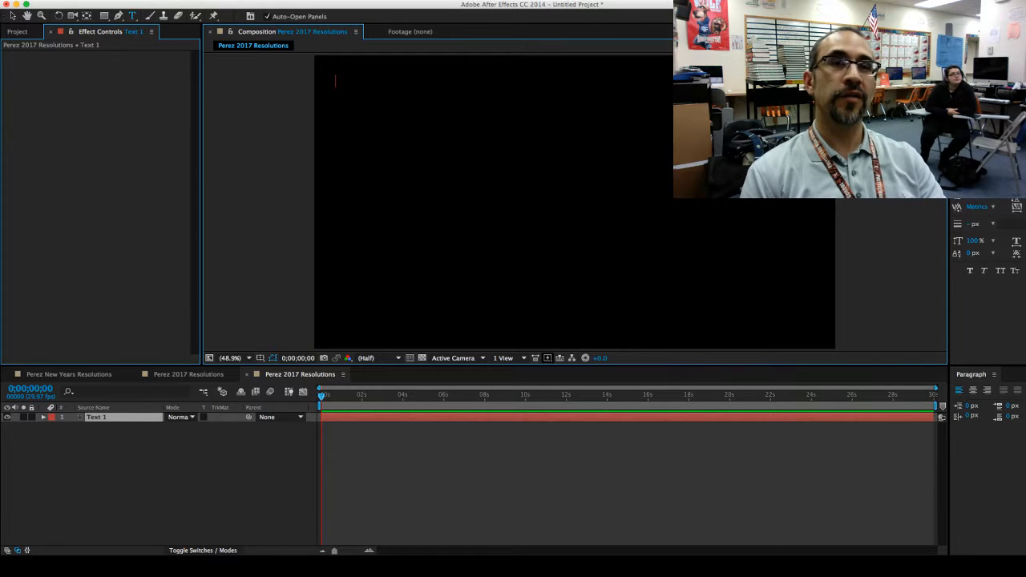
type("ose 10")
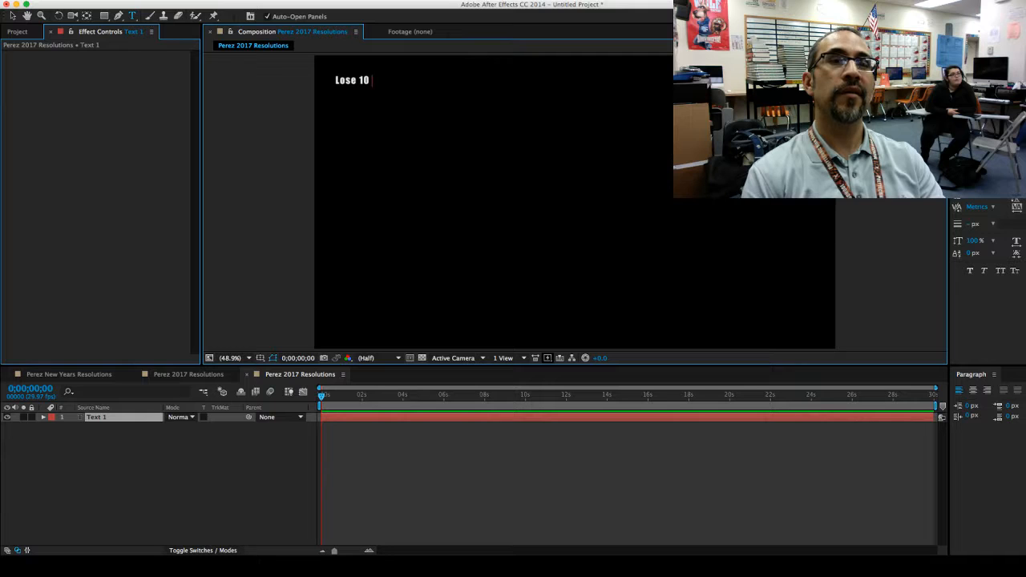
type(" Pooun")
key("BackSpace")
key("BackSpace")
key("BackSpace")
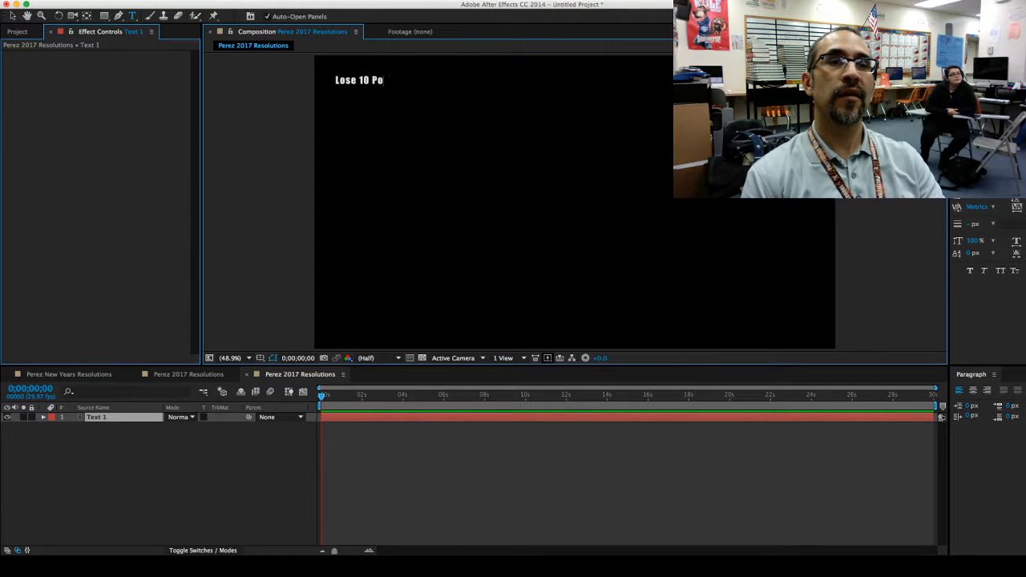
type("unds")
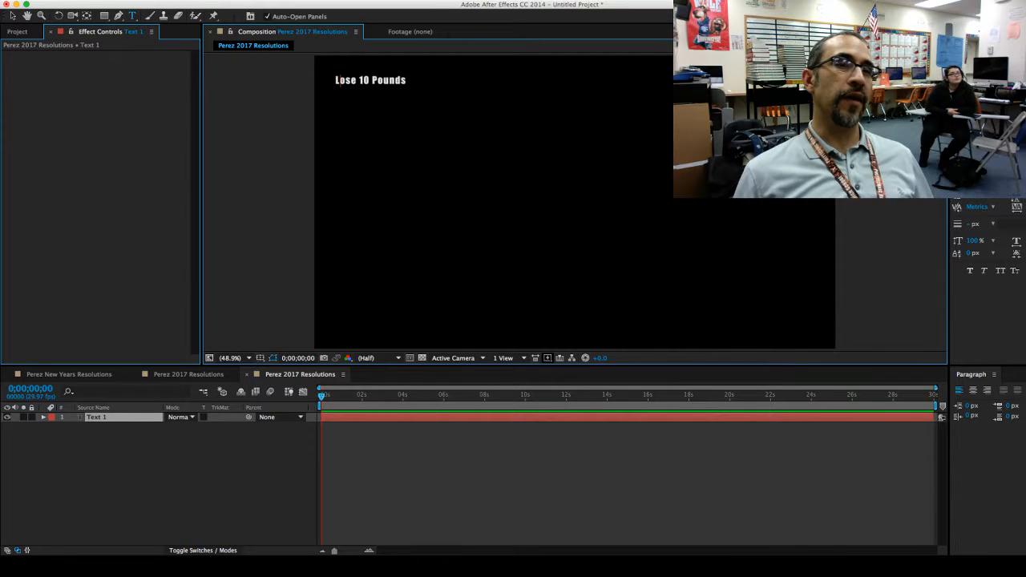
key("KP_Enter")
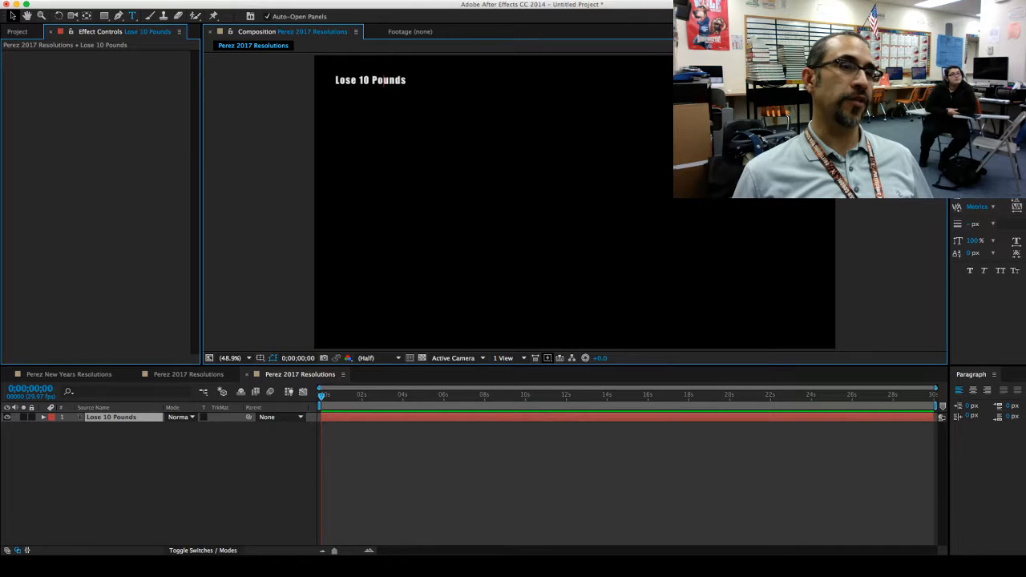
Enlarge the "Lose 10 Pounds" text to about 206.5% by 475.4% and move it outside the frame's left edge
key("v")
left_click_drag(405, 84, 479, 84)
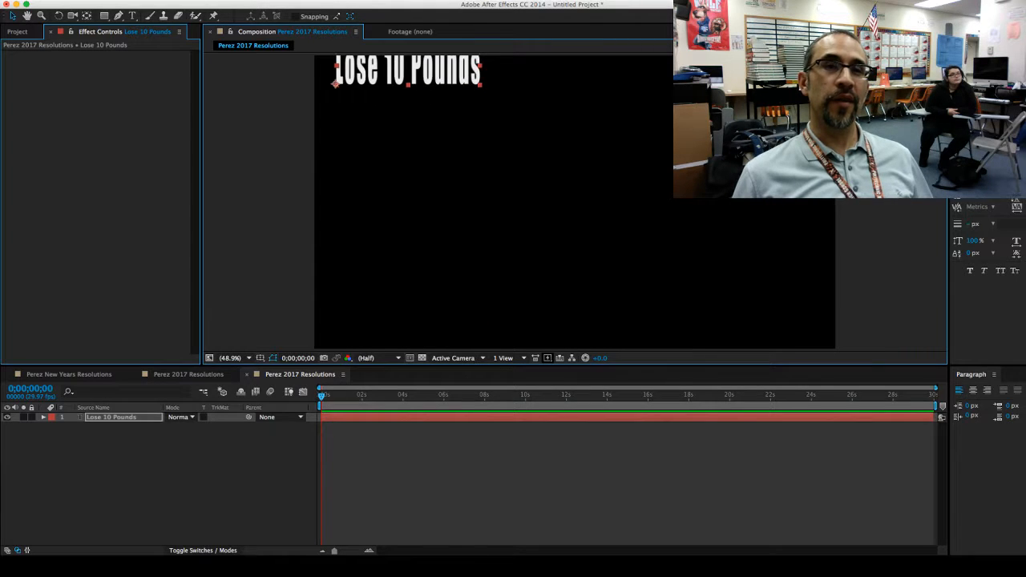
left_click_drag(335, 83, 227, 145)
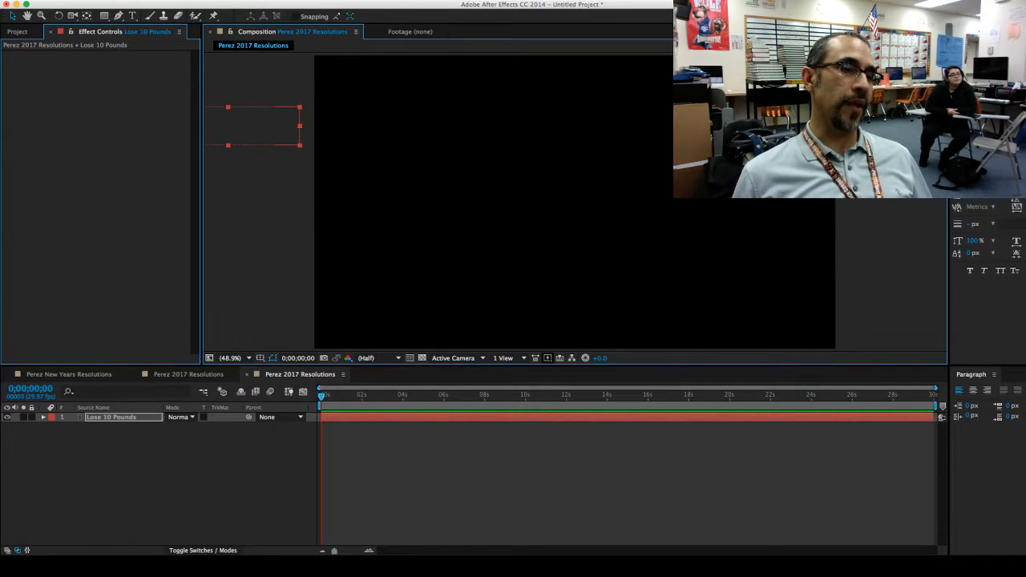
Turn on keyframing for the text layer's Anchor Point, Position, Scale, Rotation and Opacity at 0 seconds
left_click(44, 416)
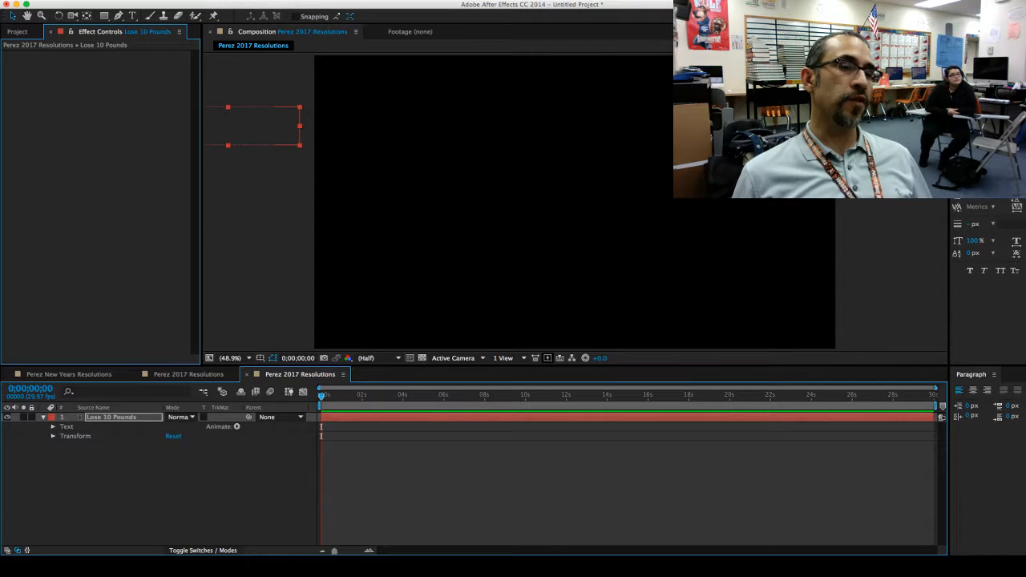
left_click(53, 436)
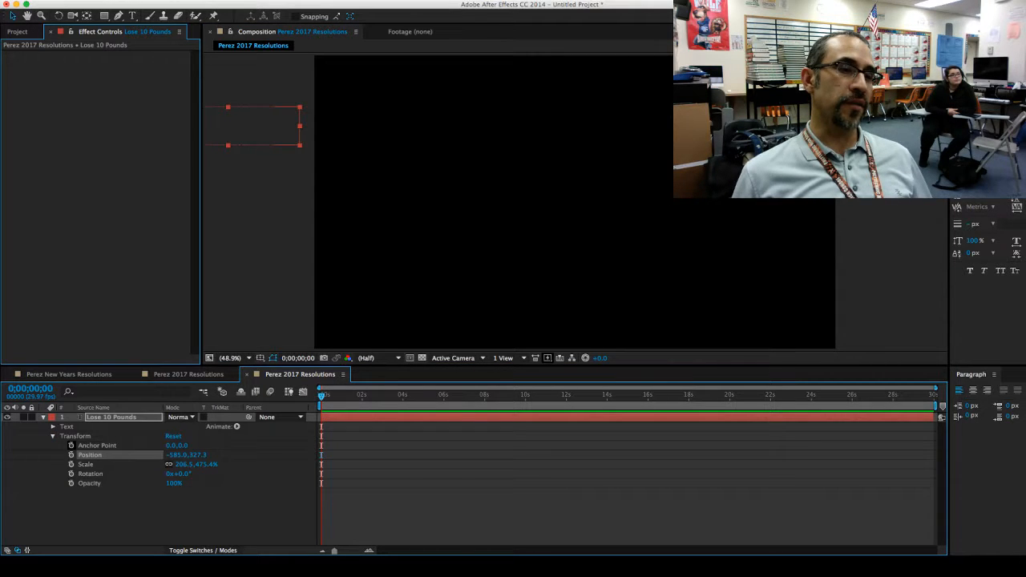
left_click(71, 445)
left_click(70, 454)
left_click(71, 464)
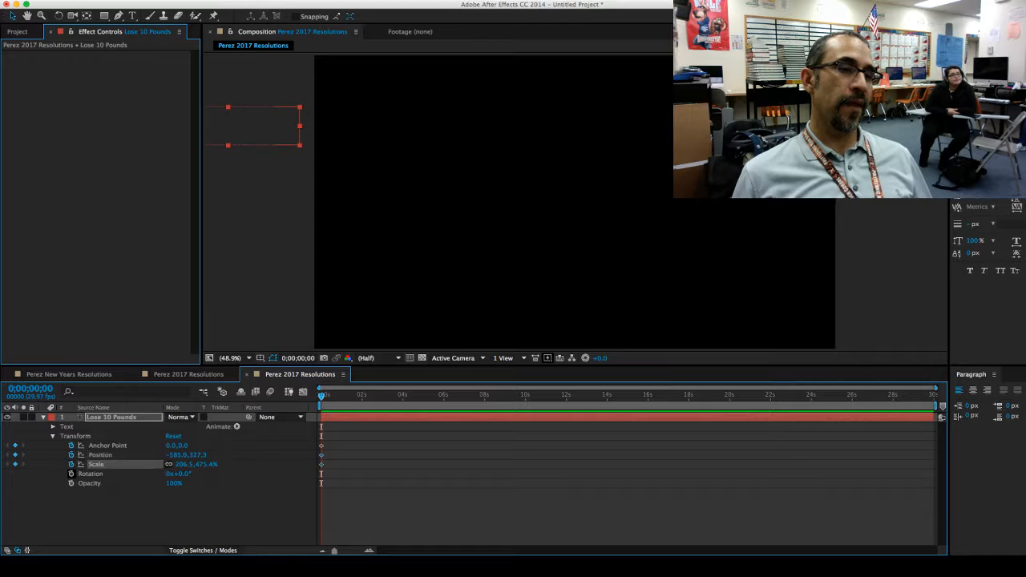
left_click(70, 474)
left_click(70, 483)
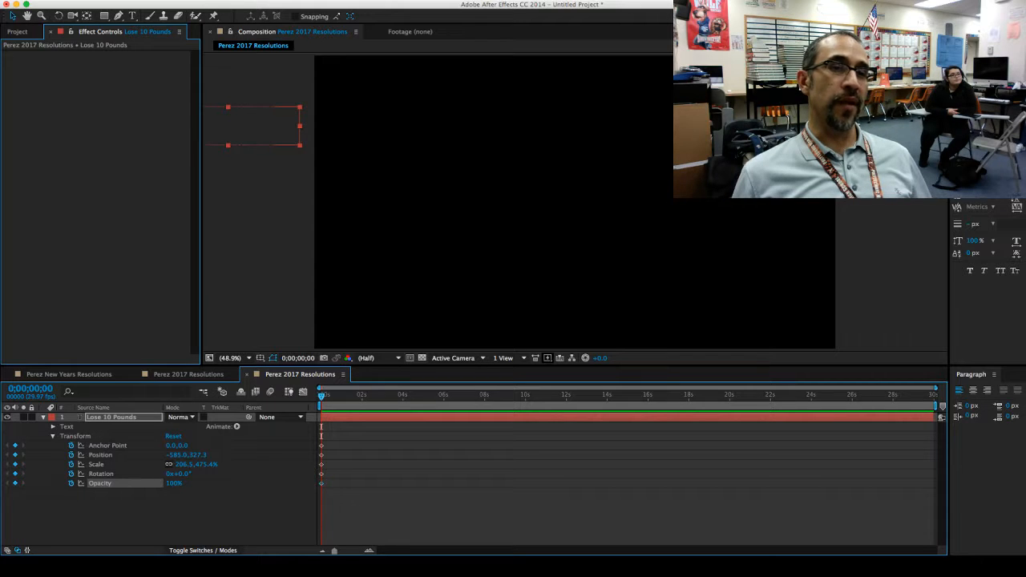
Keyframe the text's Position off the frame's left edge at about (-552, 470) at 0 seconds and at about (464, 464) at 0;00;06;15
left_click_drag(264, 127, 589, 127)
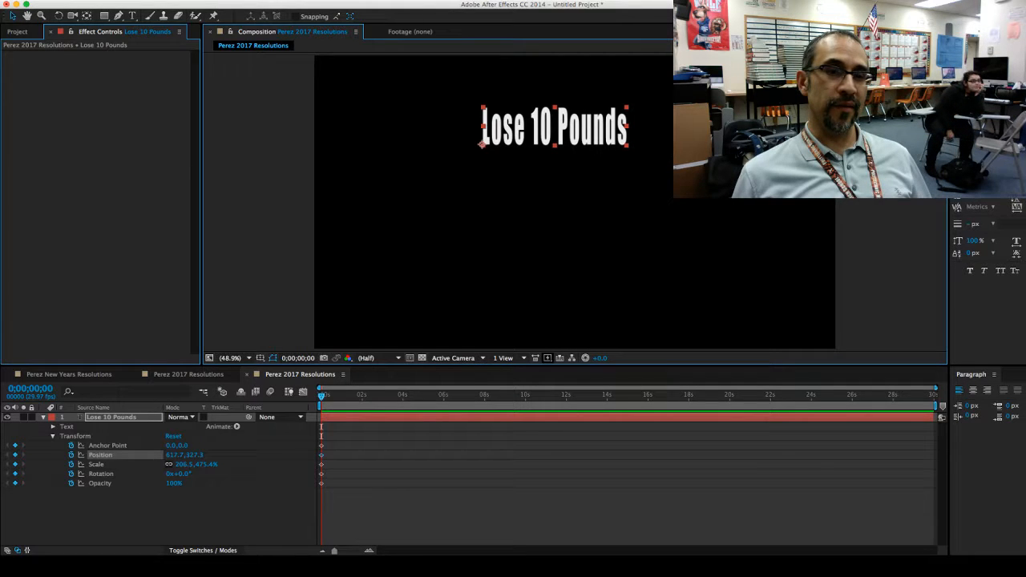
mouse_move(321, 396)
left_mouse_down()
mouse_move(394, 396)
mouse_move(322, 396)
left_mouse_up()
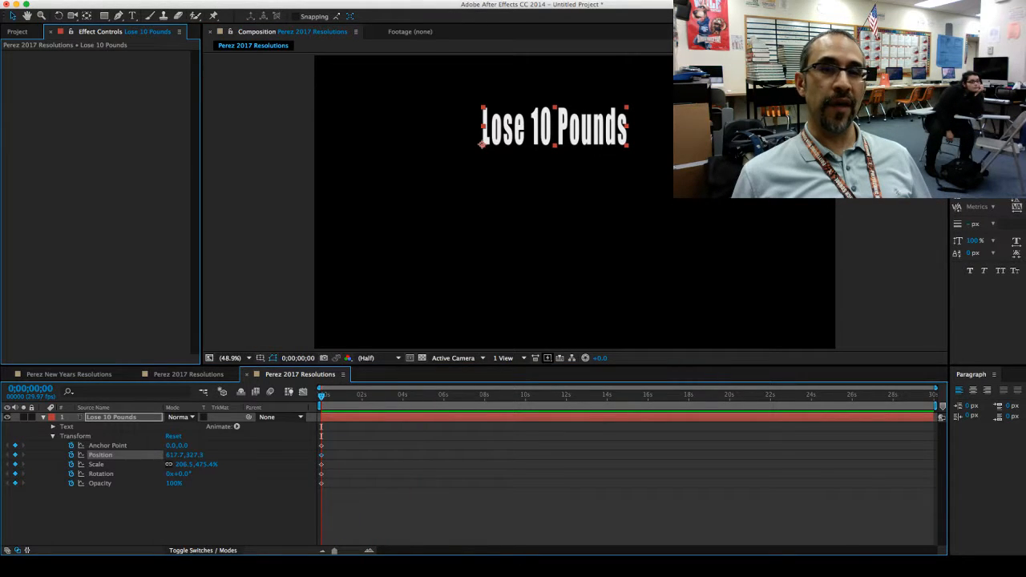
left_click_drag(553, 126, 233, 165)
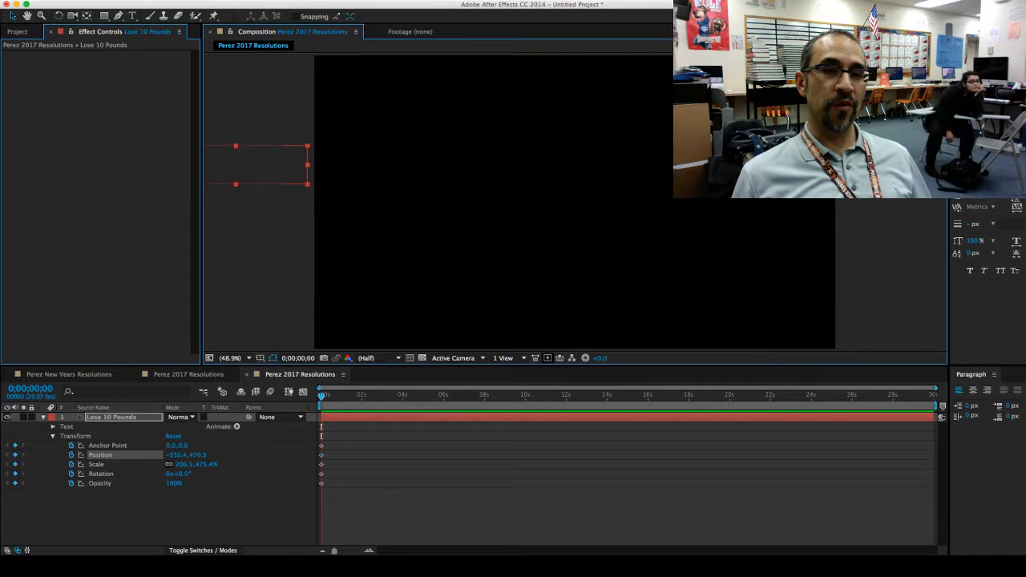
left_click(454, 396)
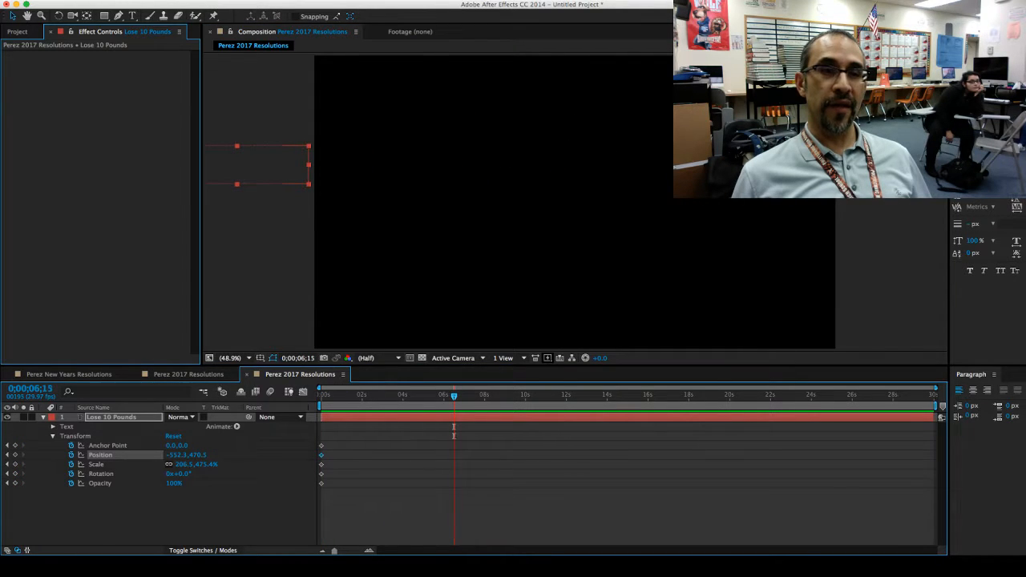
left_click_drag(238, 165, 536, 164)
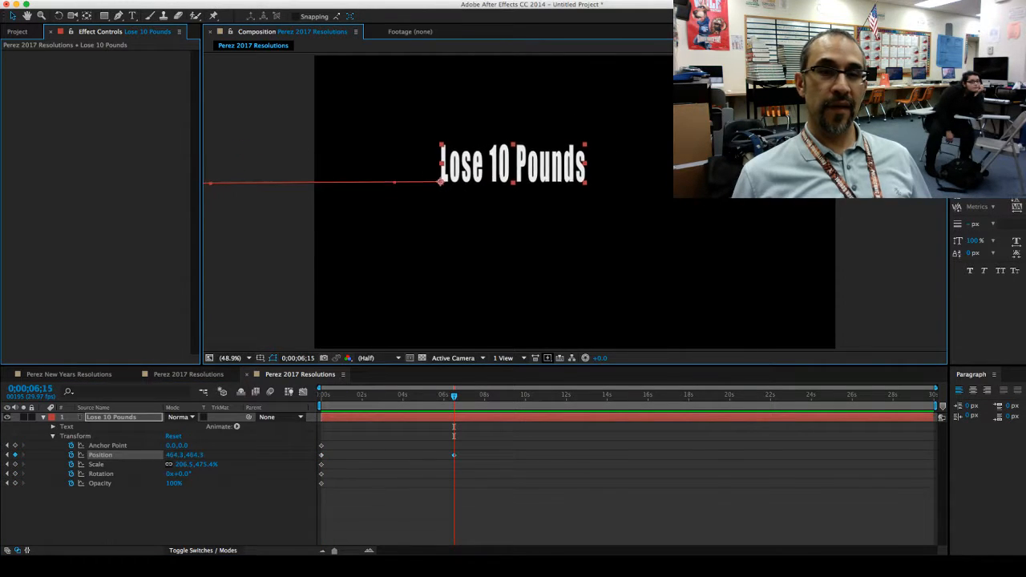
Preview the slide-in from the start and retime the second Position keyframe to 0;00;01;23
left_click_drag(454, 396, 320, 396)
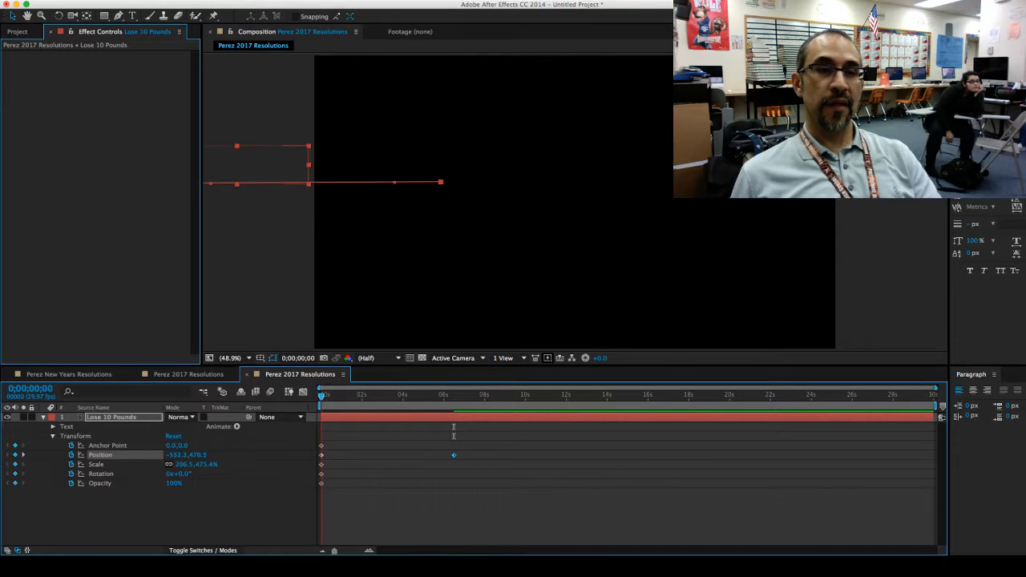
key("space")
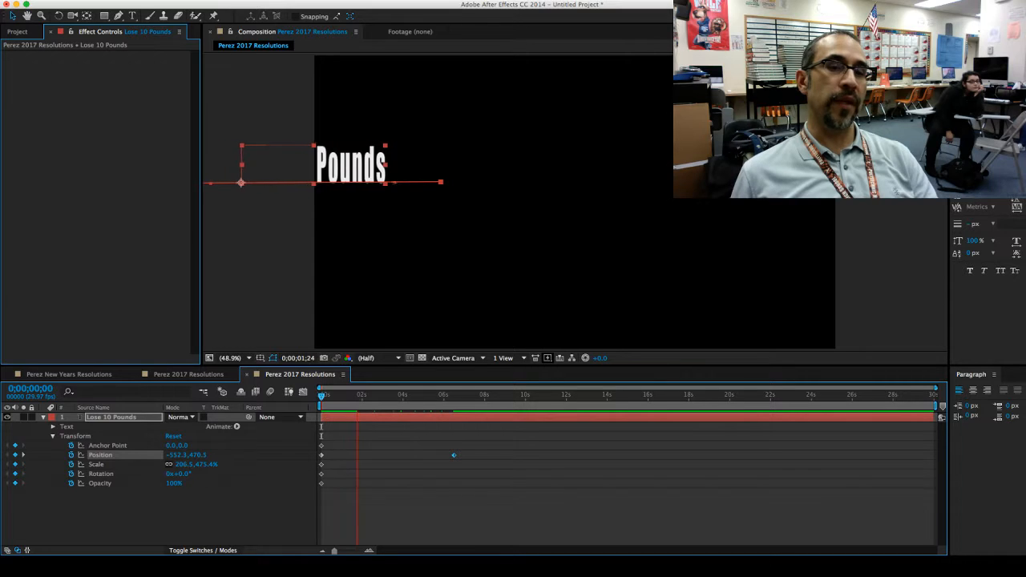
left_click_drag(454, 455, 357, 455)
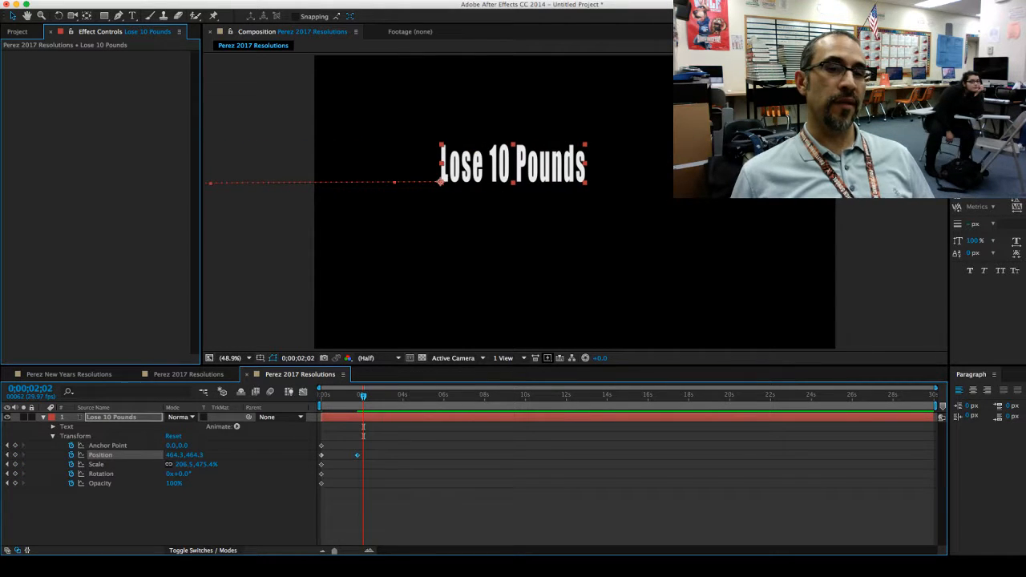
key("space")
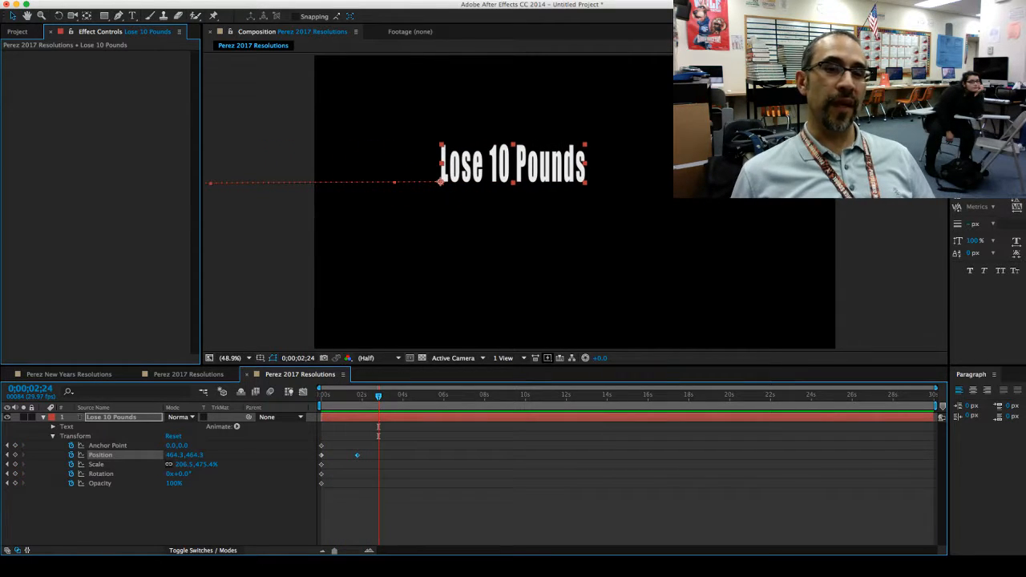
Rotate the text to about -90° at the second Position keyframe, 0;00;01;23
mouse_move(378, 396)
left_mouse_down()
mouse_move(406, 396)
mouse_move(370, 396)
left_mouse_up()
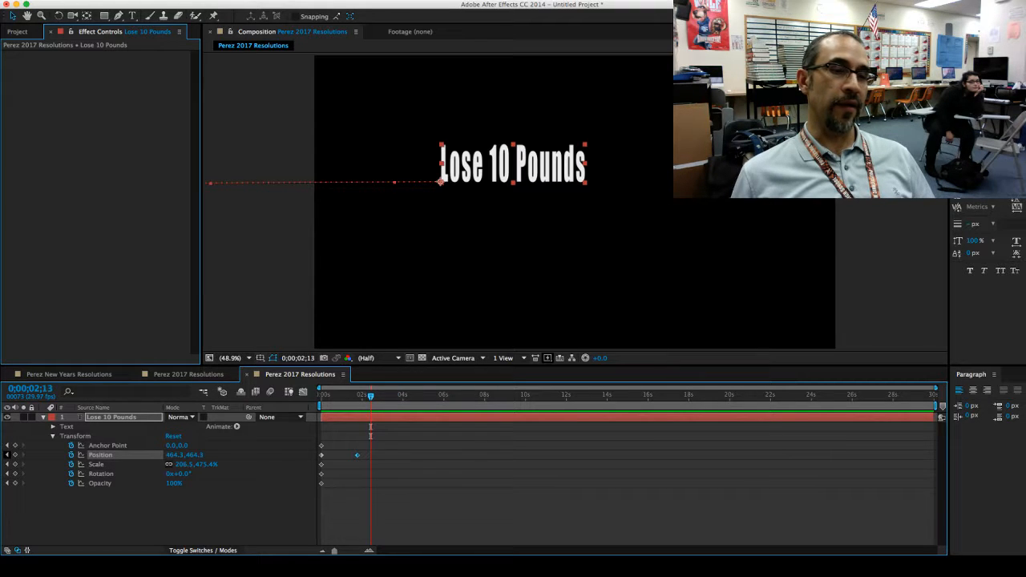
left_click(7, 454)
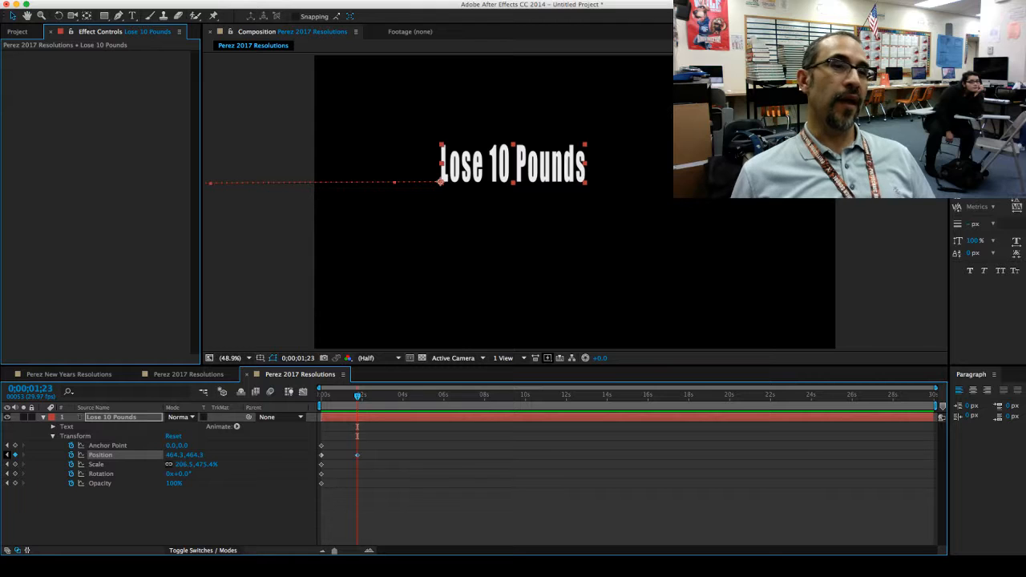
key("w")
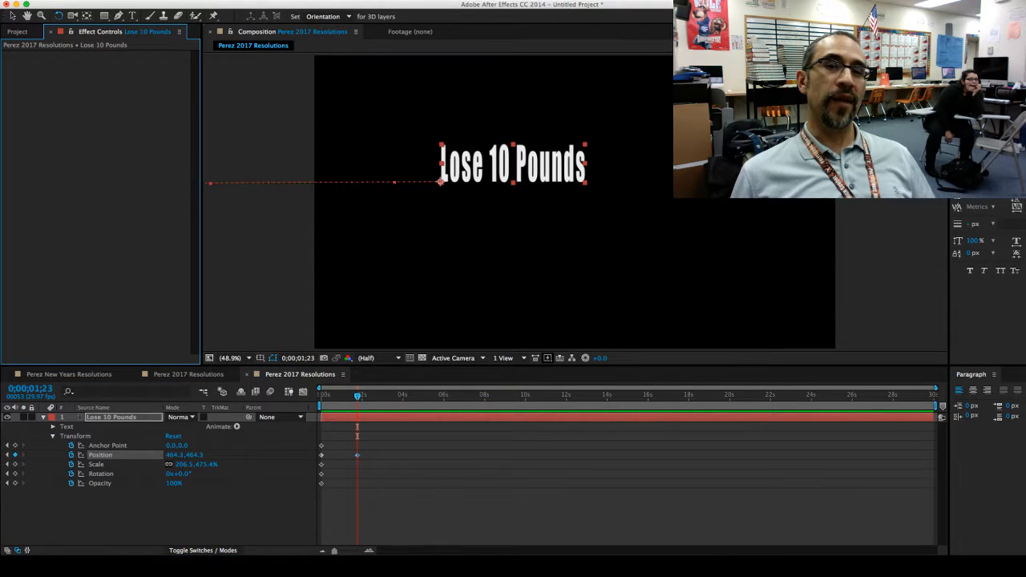
left_click_drag(561, 165, 423, 63)
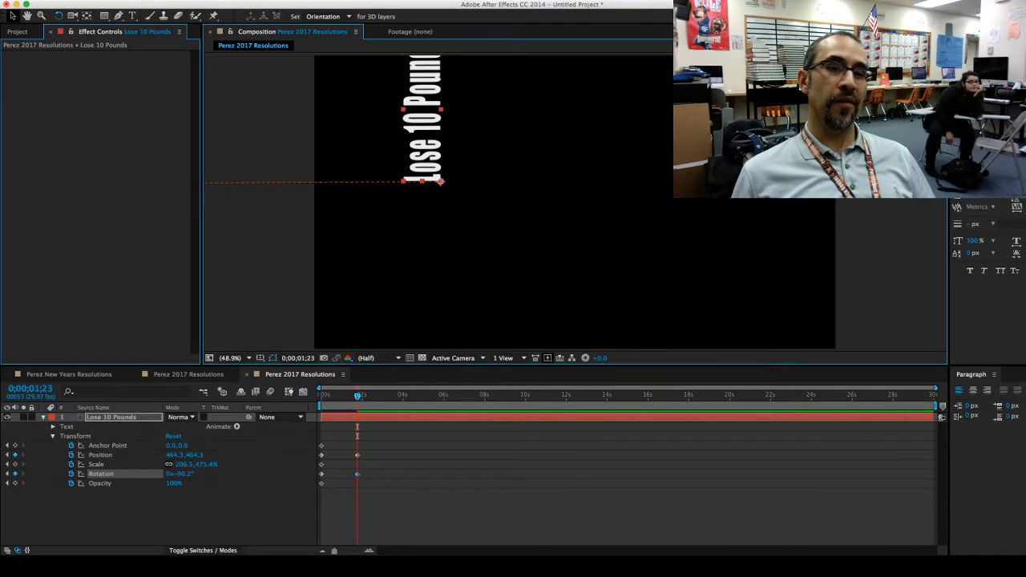
Add a Position keyframe at about 4 seconds with the text moved above the frame, at about (450, -100)
key("v")
left_click_drag(357, 396, 405, 396)
left_click_drag(440, 181, 436, 28)
Preview the animation from the start and retime the last Position keyframe to about 2.5 seconds
key("Home")
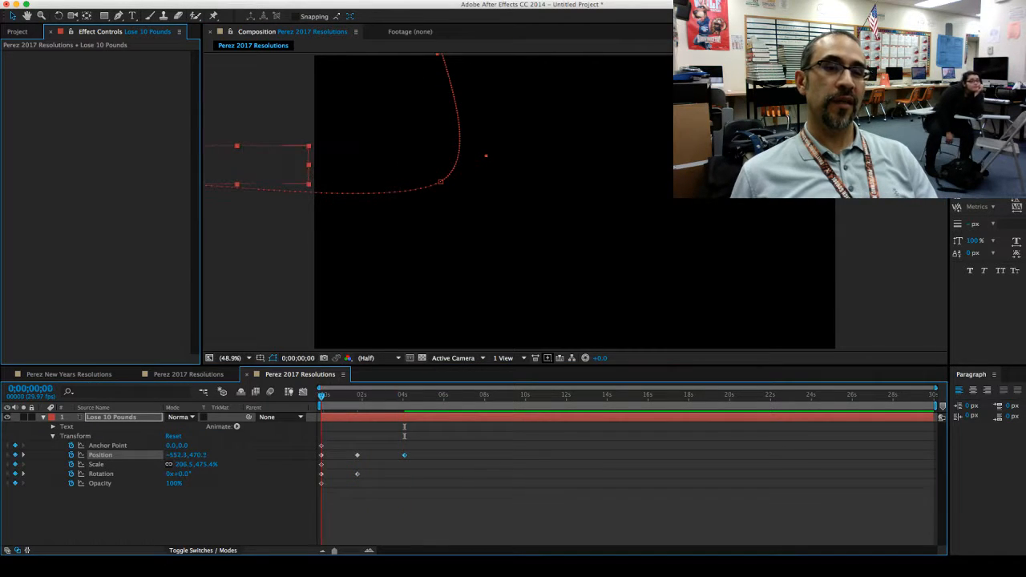
key("space")
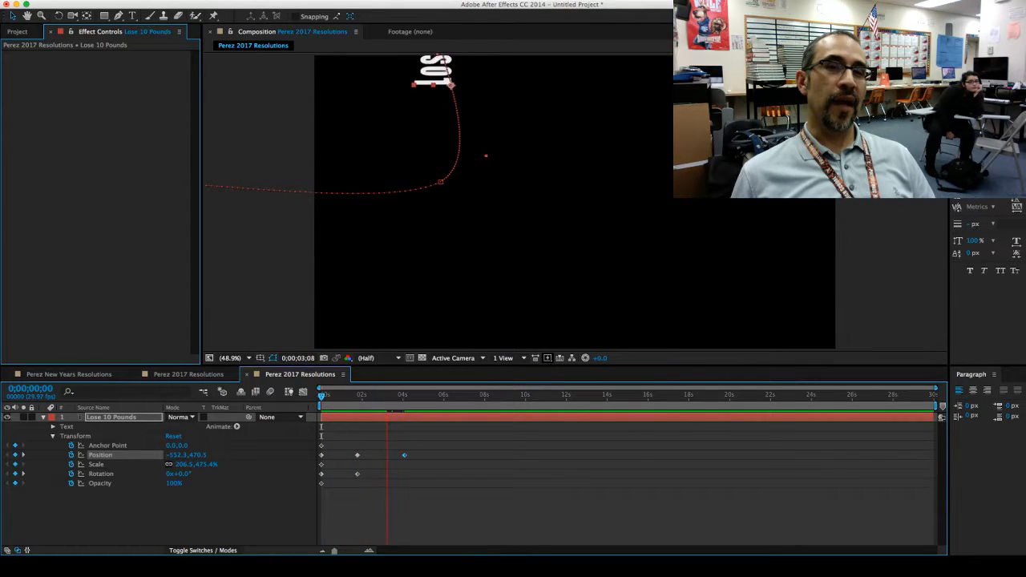
key("space")
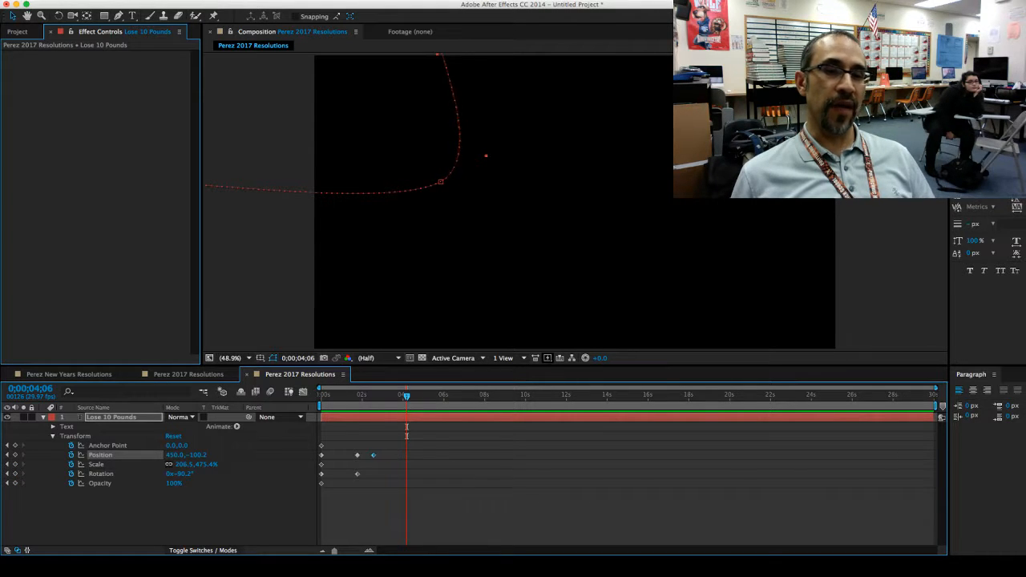
left_click_drag(374, 455, 372, 455)
key("space")
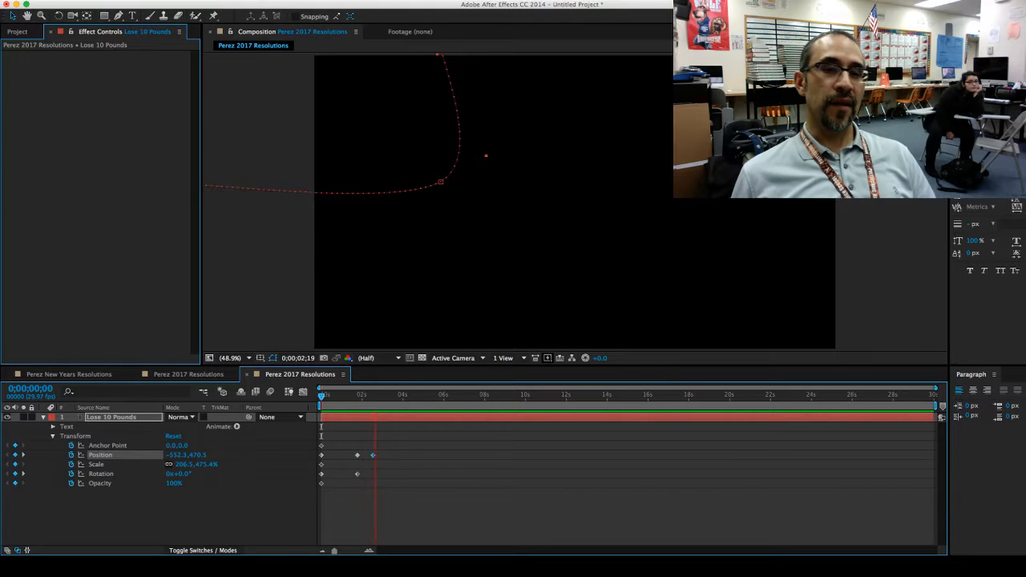
key("space")
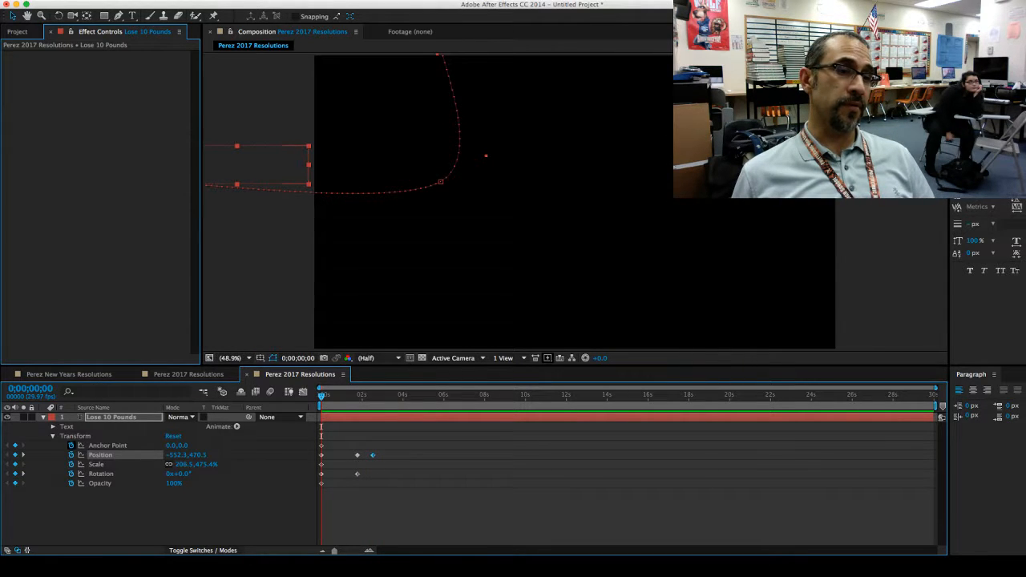
Add a new point text layer near the lower-left part of the frame and collapse the "Lose 10 Pounds" layer
left_click(53, 436)
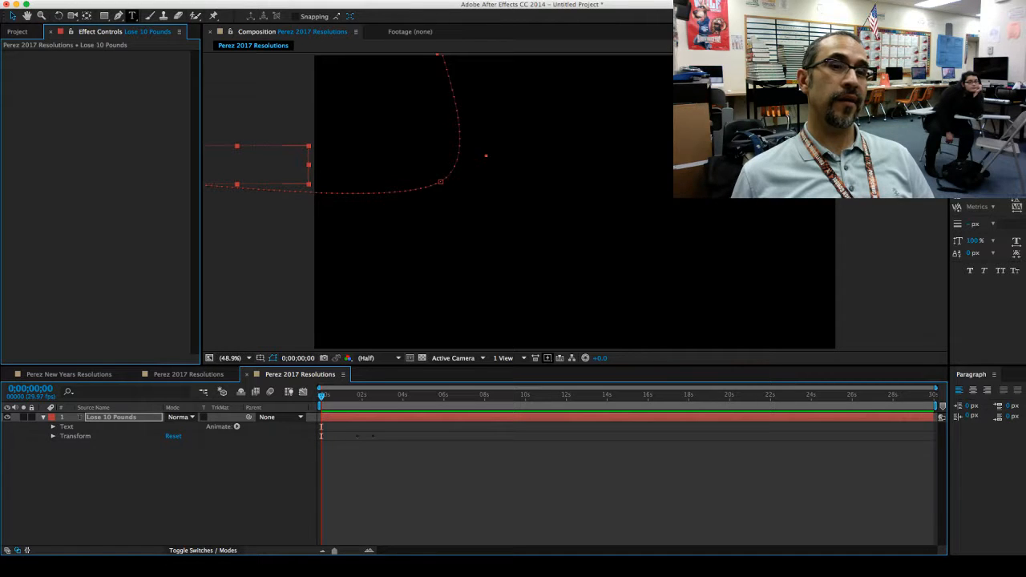
key("super+t")
left_click(339, 232)
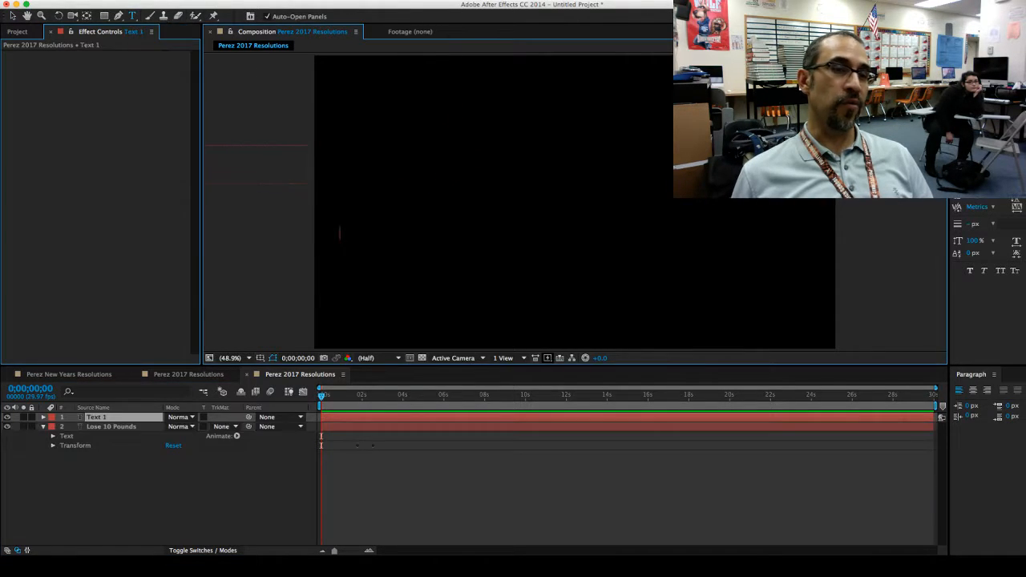
left_click(43, 427)
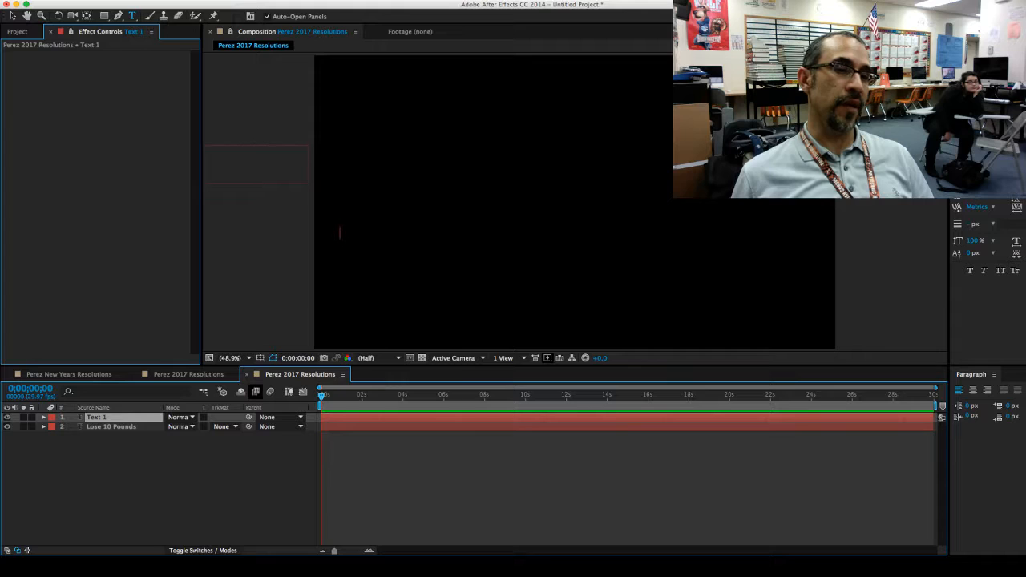
Enable keyframing for Anchor Point, Position, Scale, Rotation and Opacity on the new empty text layer at 0;00;00;00
left_click(44, 416)
left_click(53, 435)
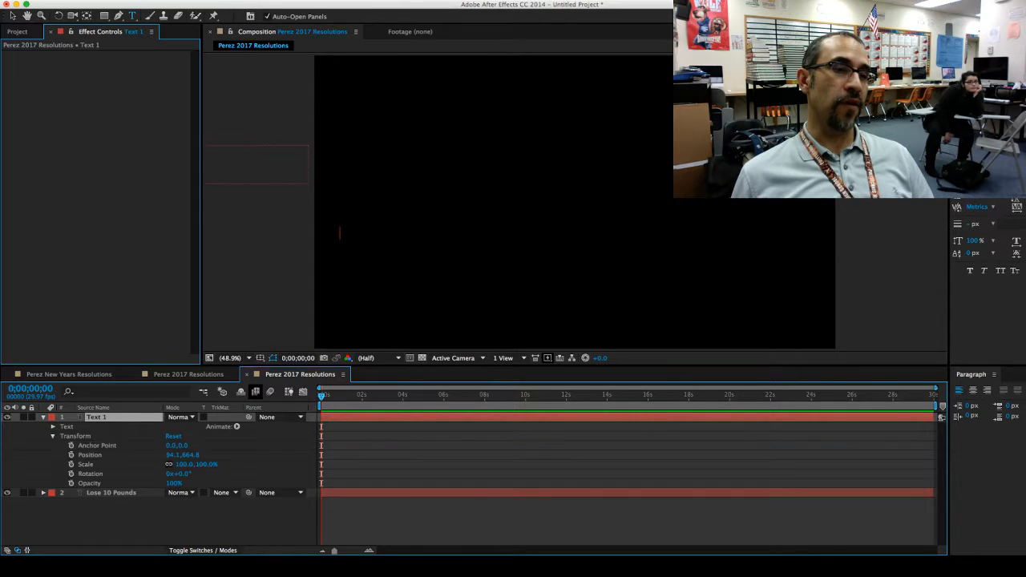
left_click(71, 445)
left_click(71, 455)
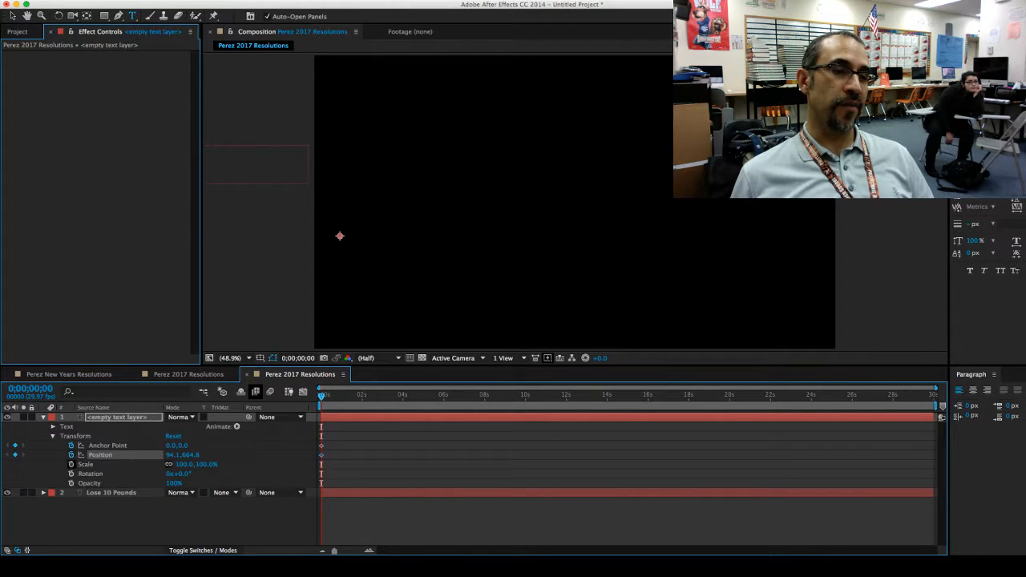
left_click(70, 464)
left_click(71, 474)
left_click(71, 483)
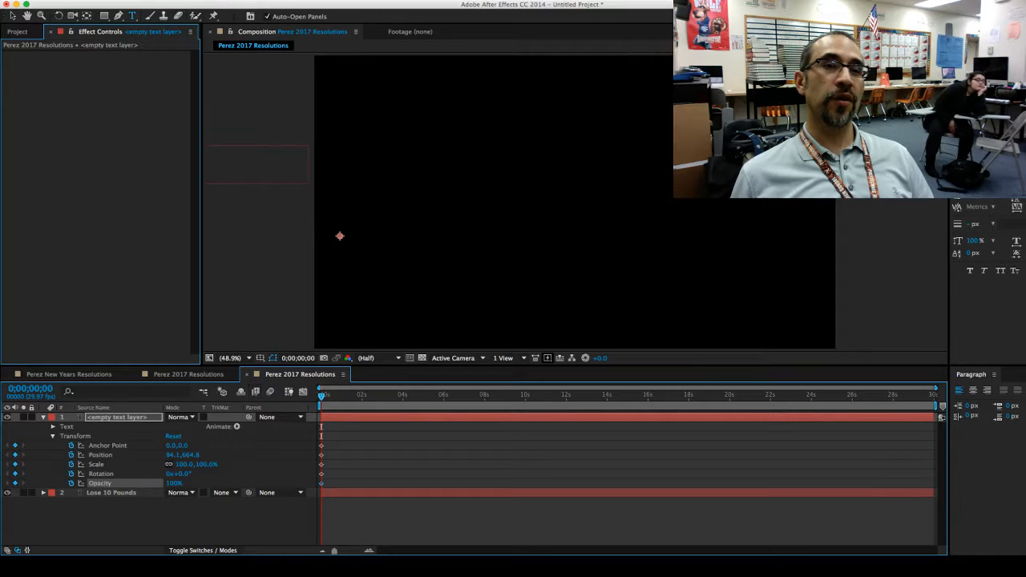
left_click(289, 392)
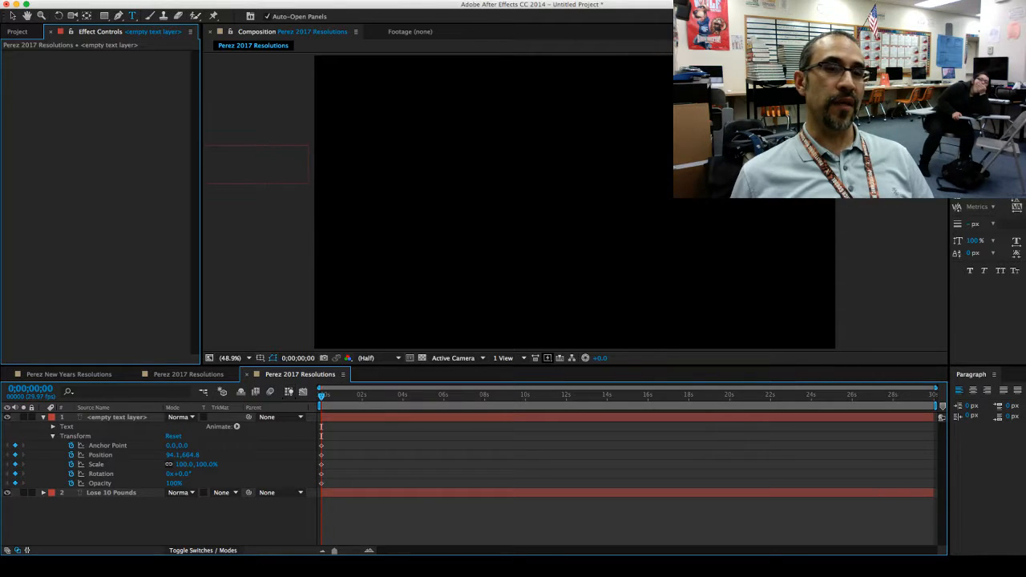
left_click(264, 169)
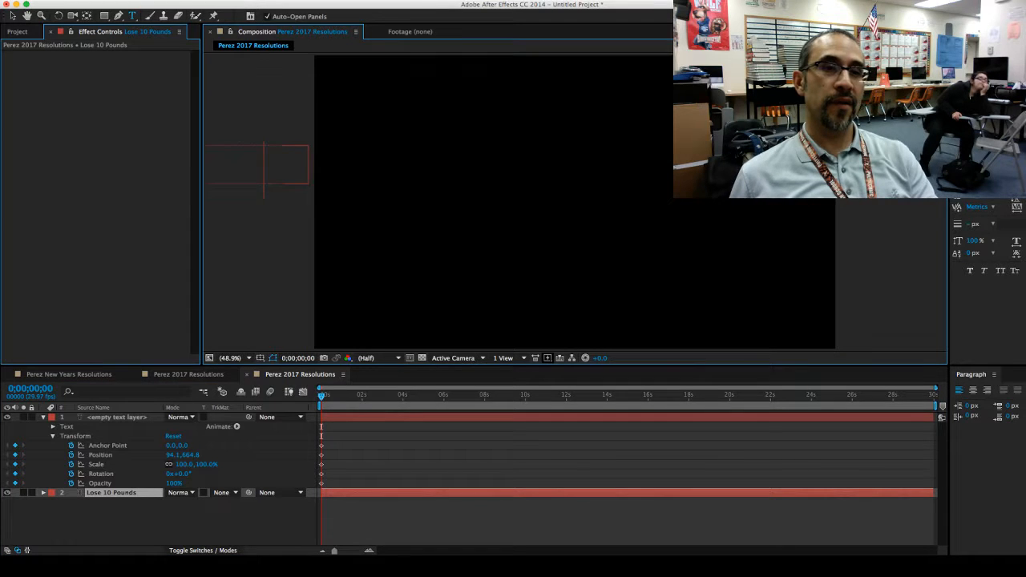
type("ppp")
key("BackSpace")
key("BackSpace")
key("BackSpace")
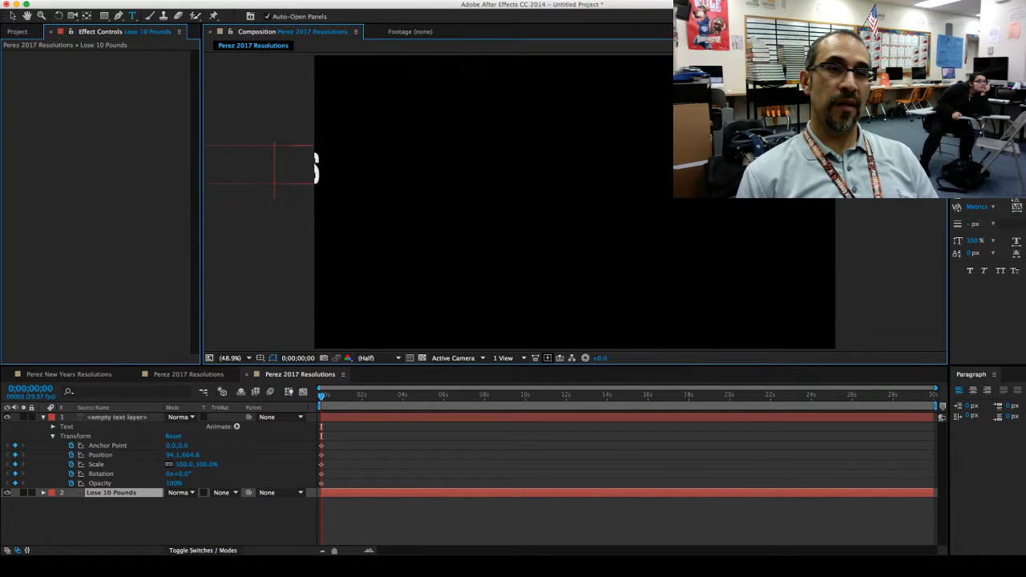
Move the "Lose 10 Pounds" text farther outside the left edge of the frame at 0;00;00;00
left_click(13, 15)
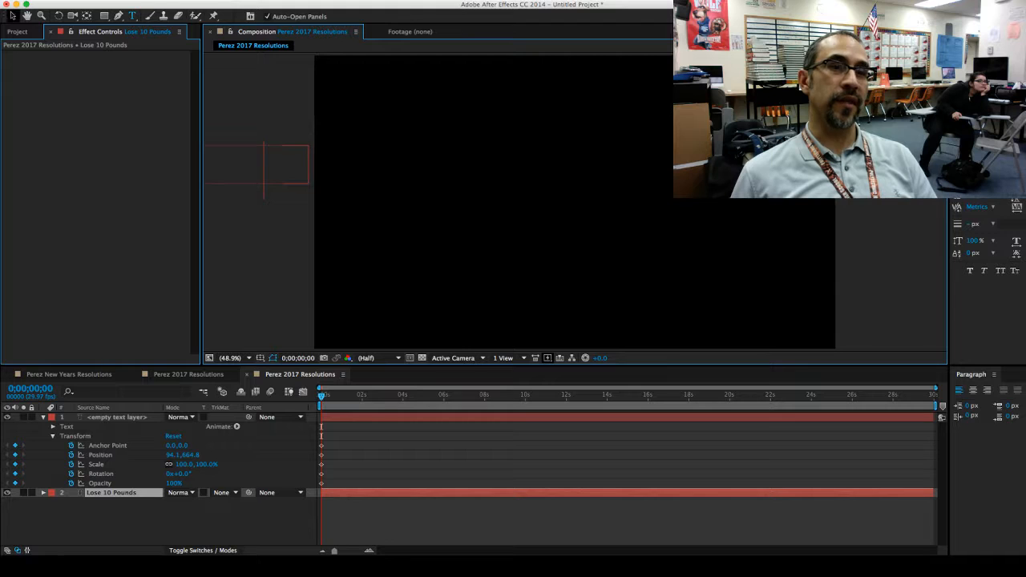
left_click_drag(264, 165, 191, 171)
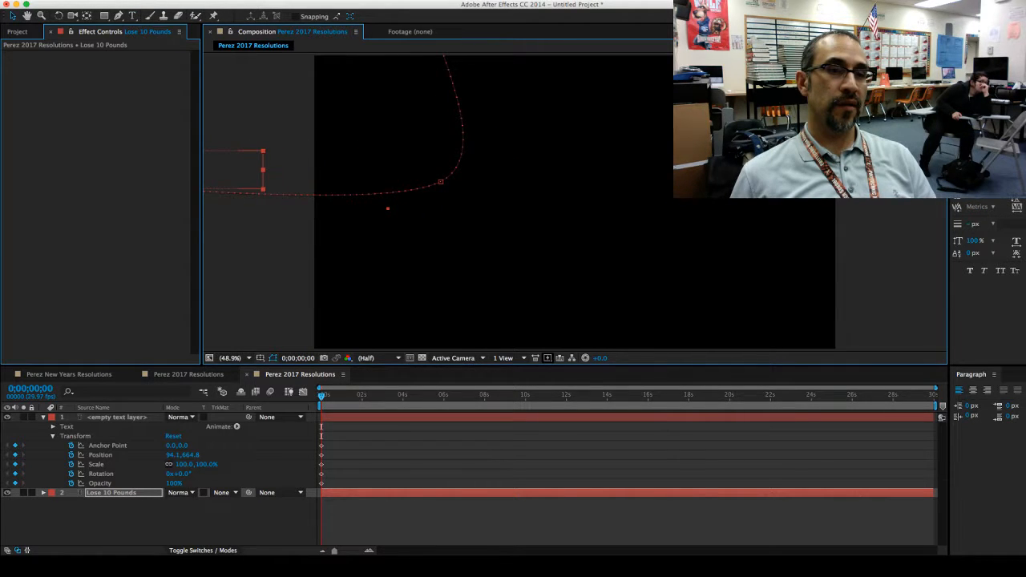
left_click(117, 417)
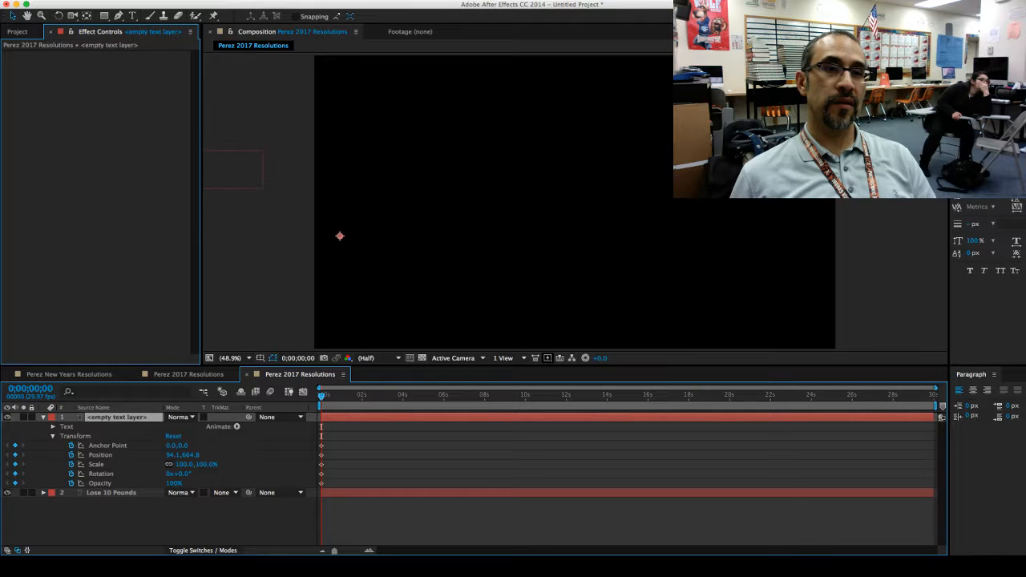
left_click_drag(248, 167, 193, 180)
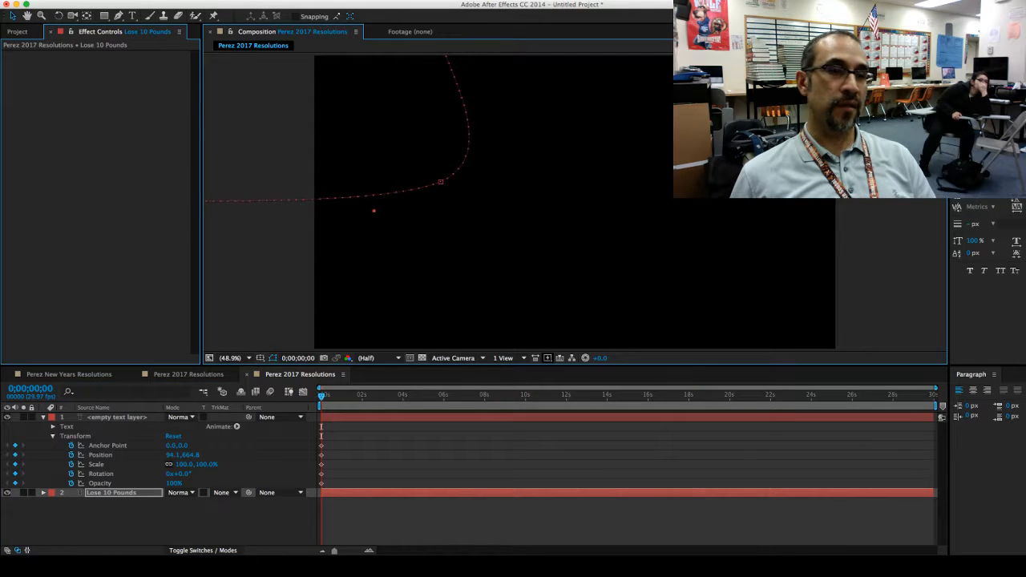
Add another text layer in the frame reading "Train for Cowtown Marathon 2018"
left_click(117, 417)
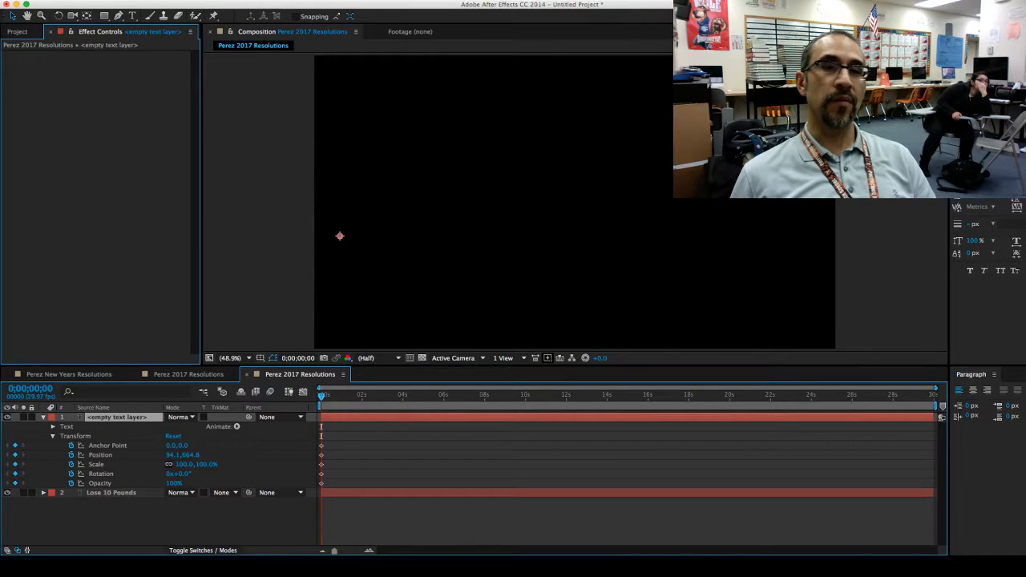
left_click(133, 16)
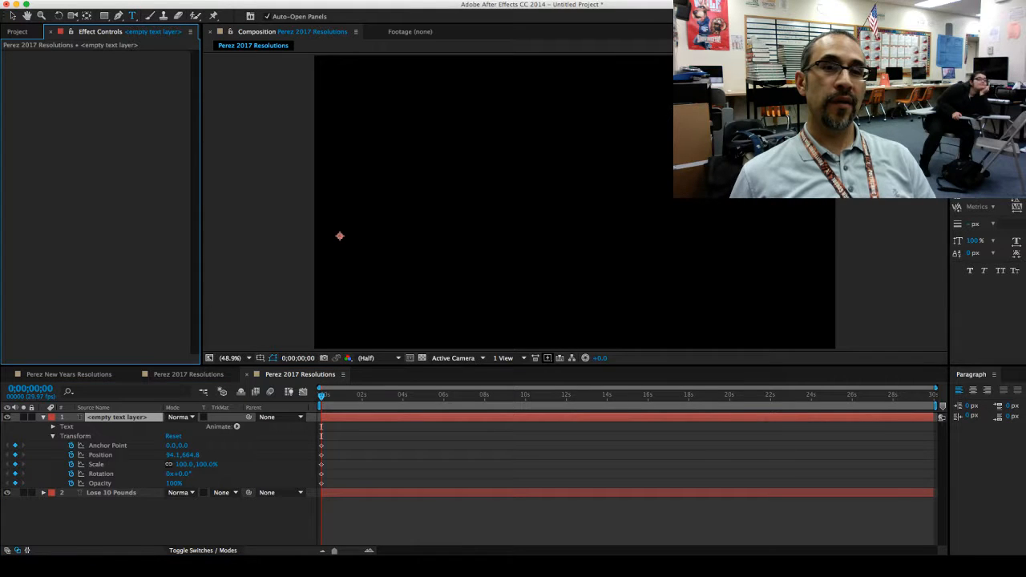
left_click(385, 160)
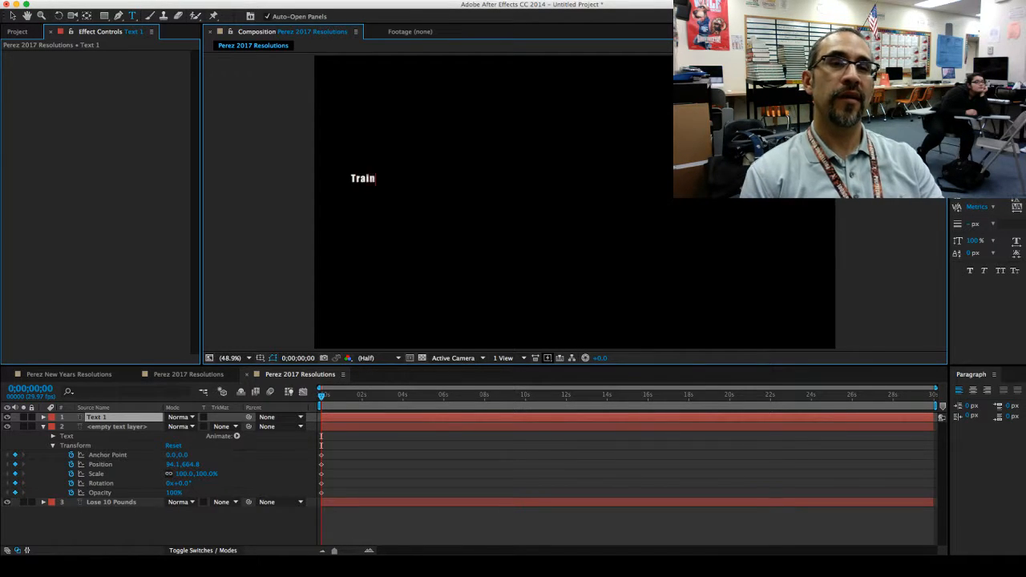
type("for Cow")
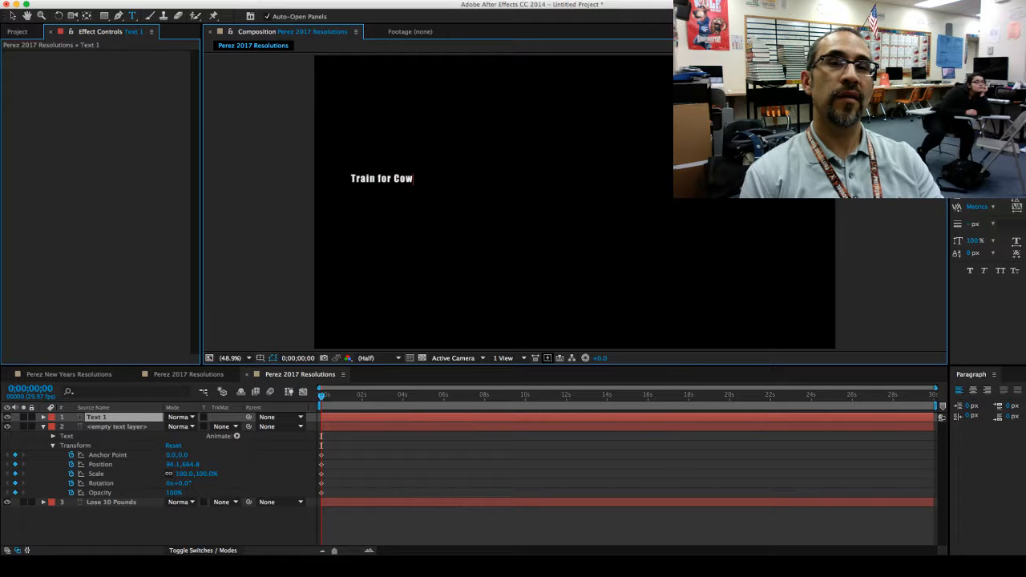
type("town Marat")
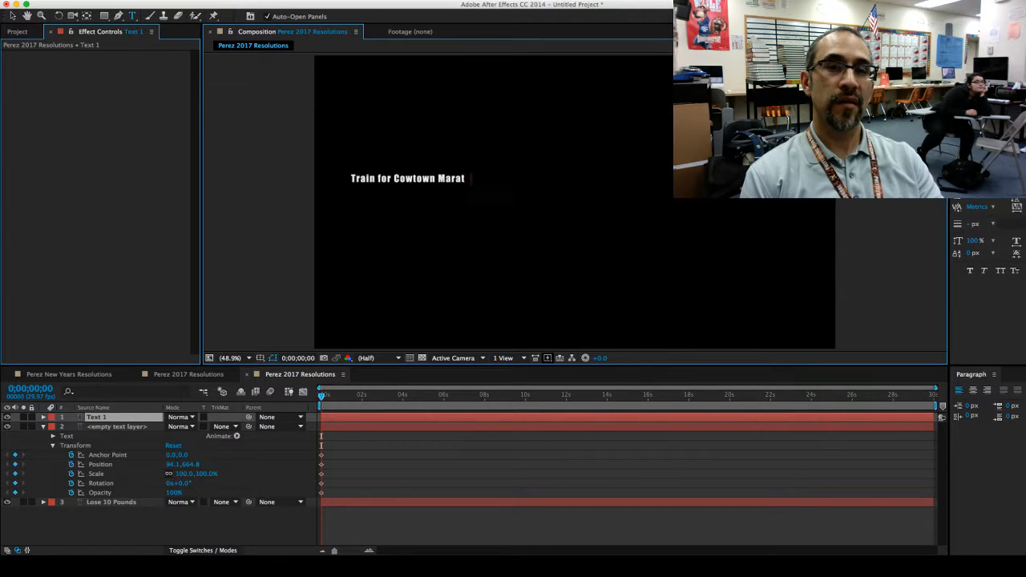
type("hon 2018")
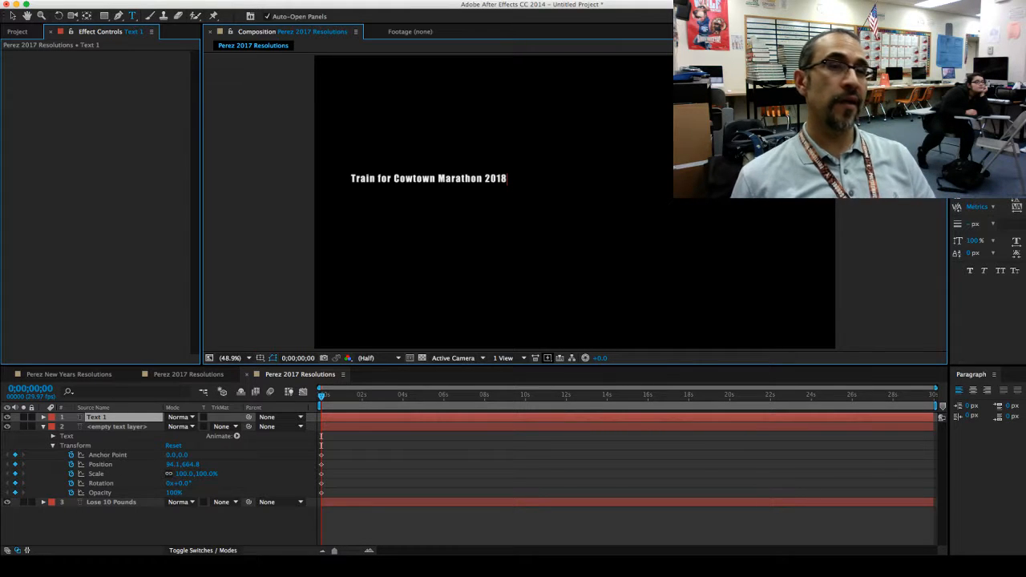
Stretch the "Train for Cowtown Marathon 2018" text to a scale of about 144.5% by 442.2% and try a different font
left_click(13, 16)
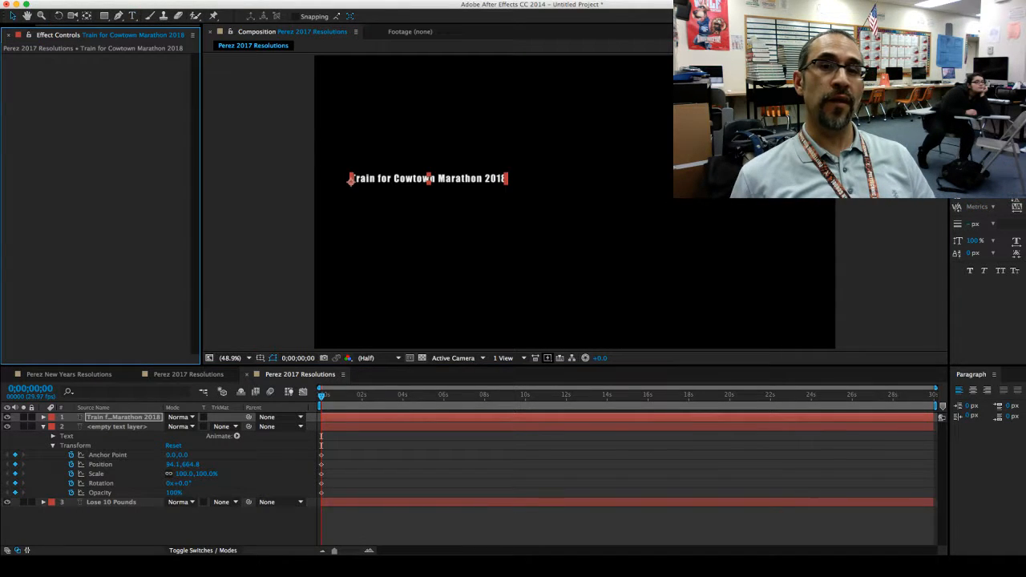
left_click_drag(506, 174, 576, 148)
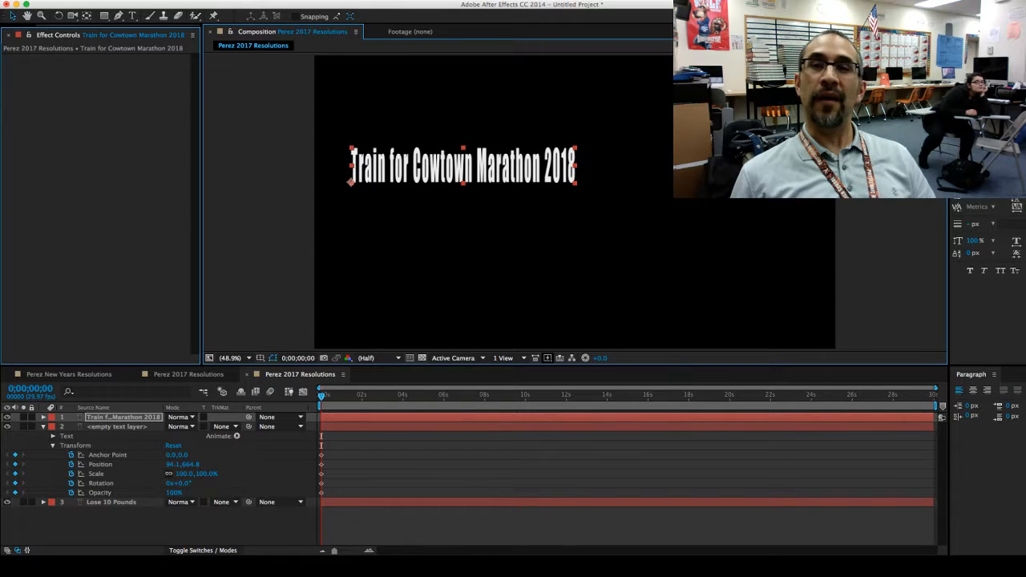
left_click(985, 96)
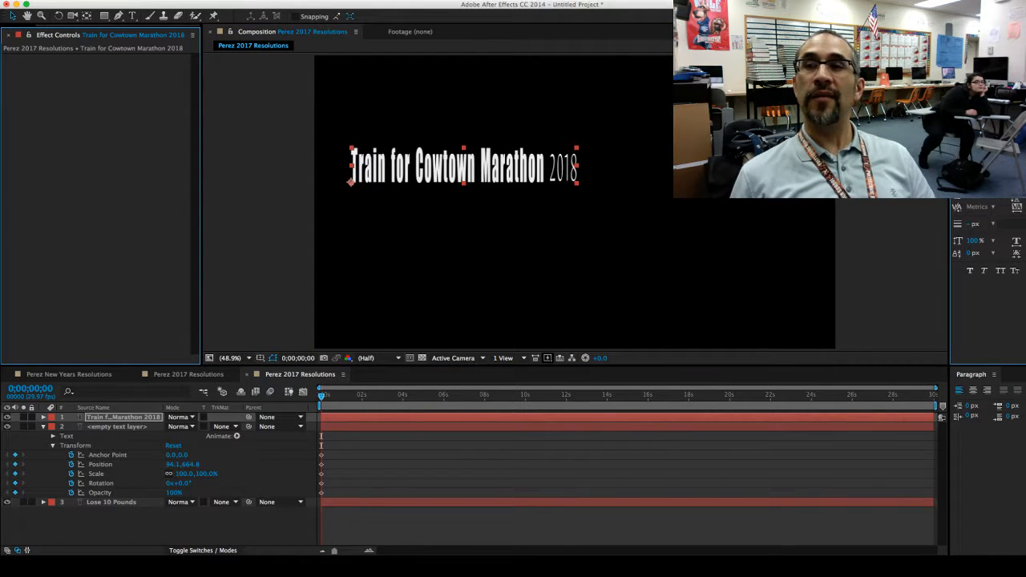
left_click(513, 257)
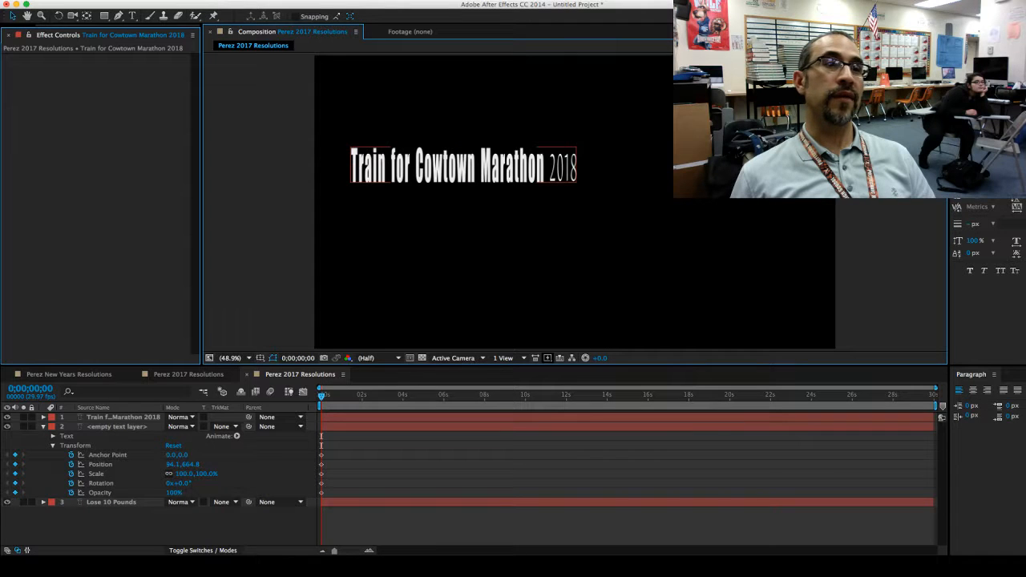
Apply the thin font used on "2018" to the entire "Train for Cowtown Marathon 2018" line
left_click(132, 16)
left_click_drag(577, 170, 351, 170)
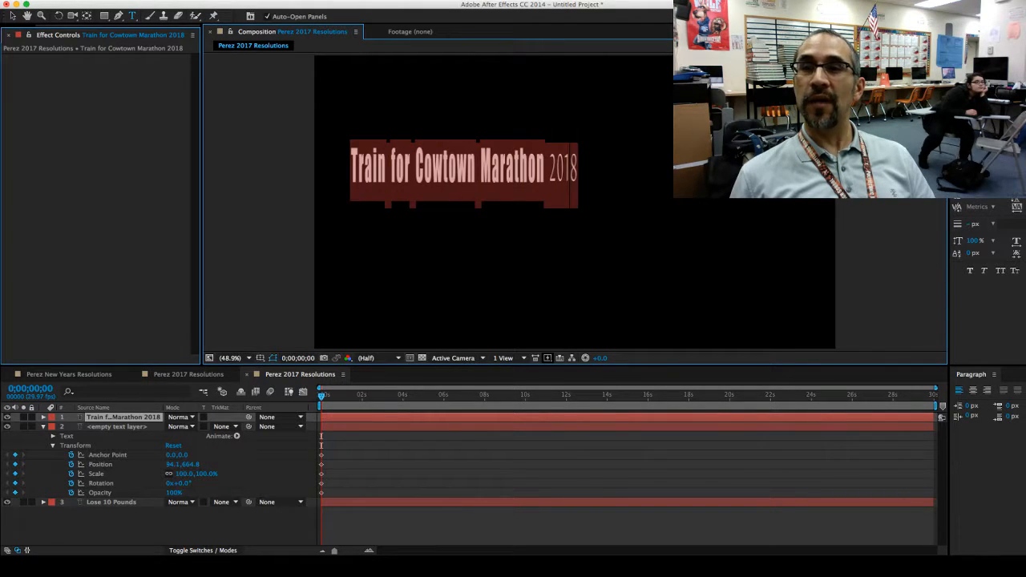
left_click(993, 164)
left_click(982, 164)
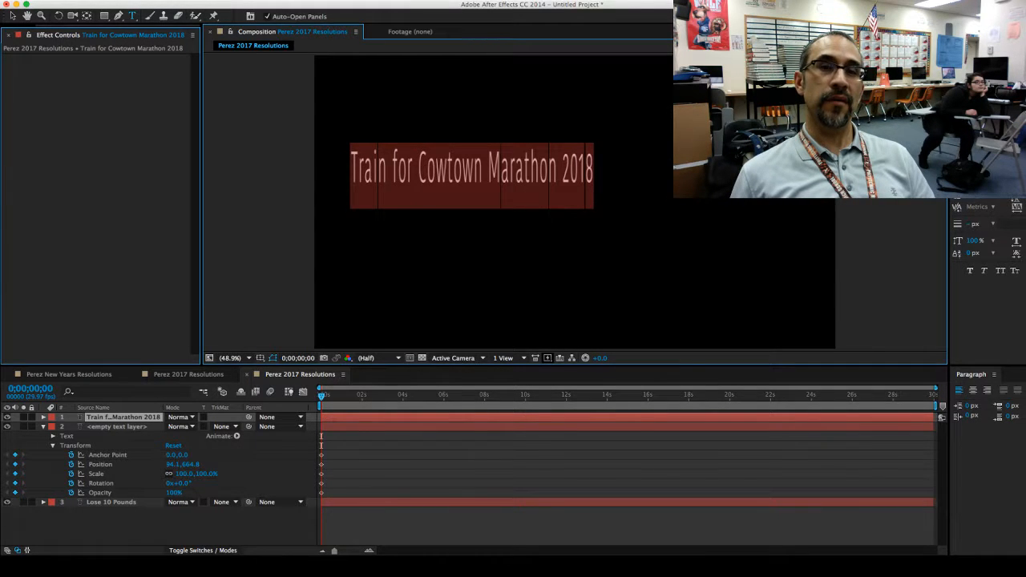
left_click(563, 170)
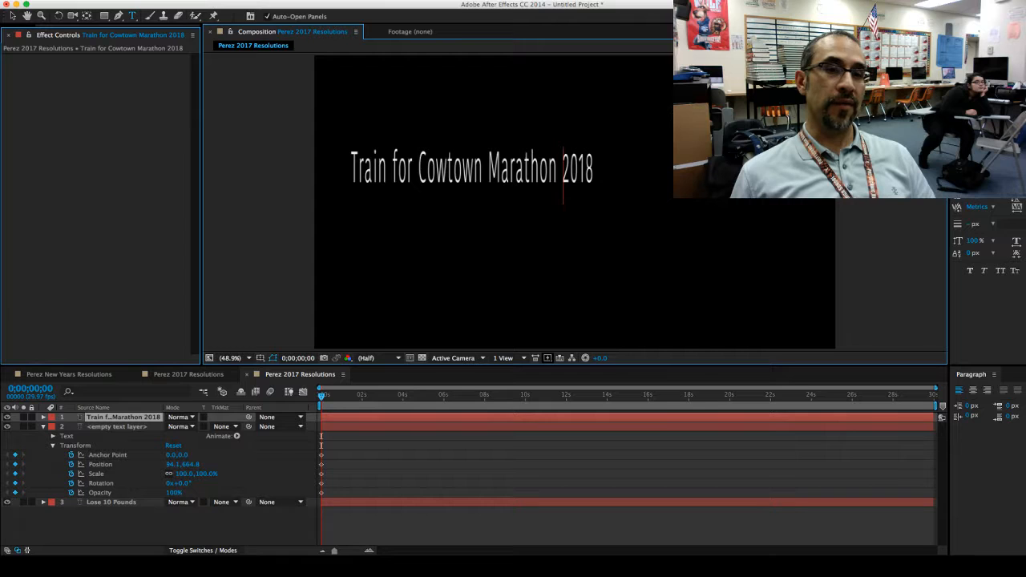
Move the "Train for Cowtown Marathon 2018" text outside the frame's lower-left side at 0;00;00;00
mouse_move(322, 396)
left_mouse_down()
mouse_move(392, 396)
mouse_move(328, 396)
left_mouse_up()
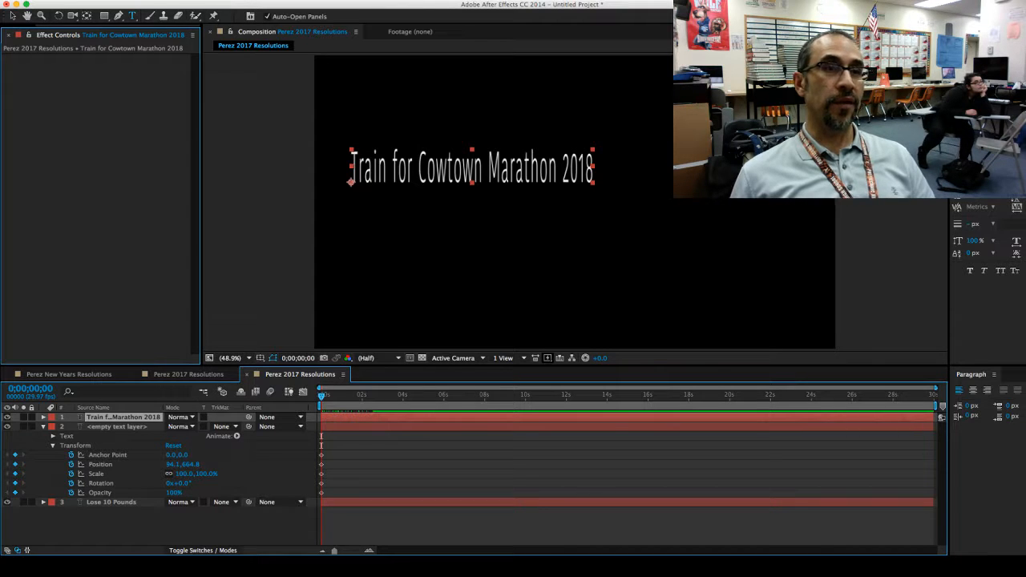
key("v")
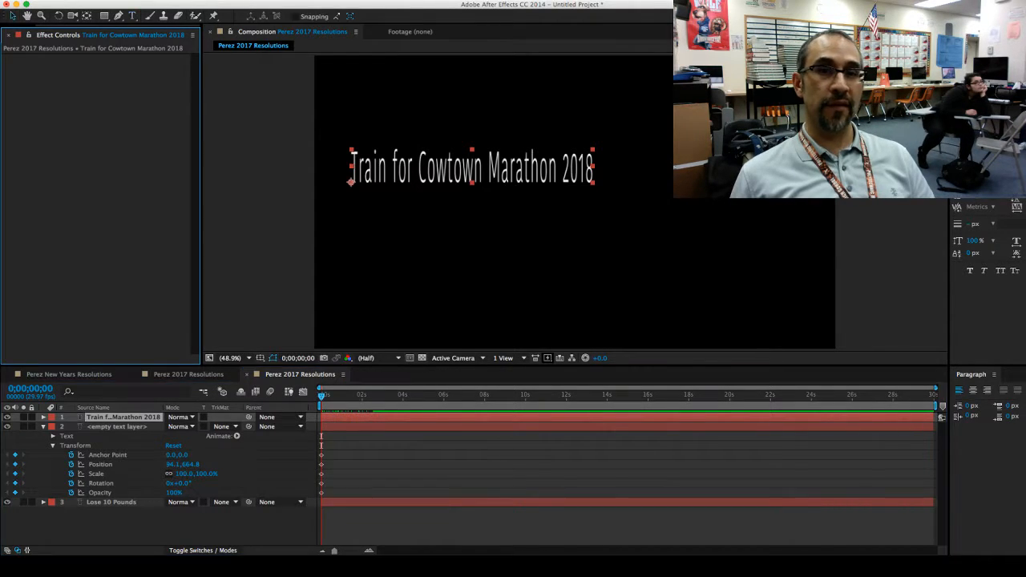
left_click_drag(471, 167, 172, 307)
left_click_drag(273, 307, 272, 308)
left_click(321, 396)
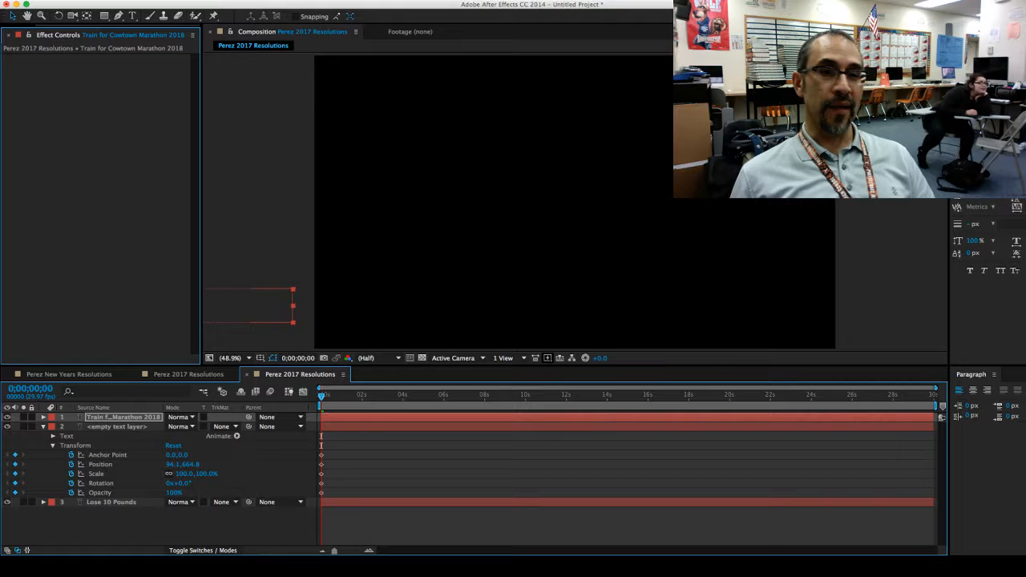
Move the marathon text into the frame at 0;00;02;19, at about (387, 520), checking its position at the start of the timeline
left_click_drag(322, 396, 376, 396)
left_click_drag(273, 307, 634, 178)
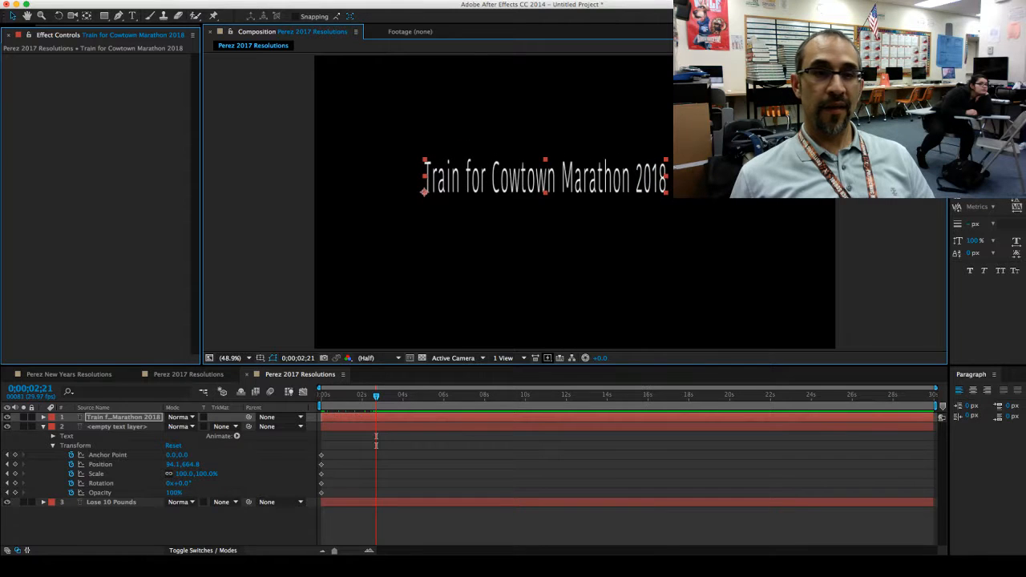
left_click_drag(376, 396, 321, 396)
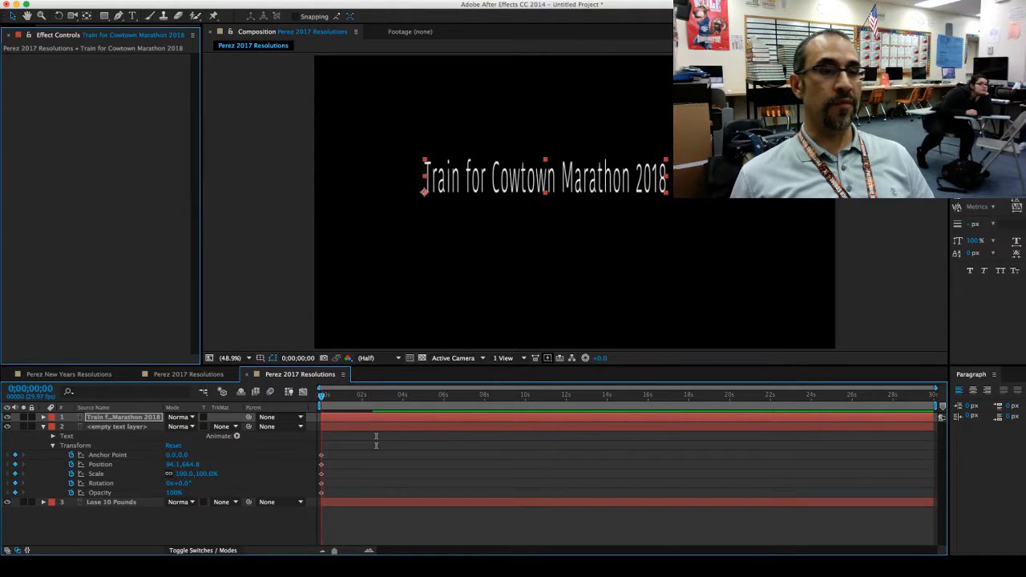
left_click_drag(321, 396, 375, 396)
left_click_drag(545, 178, 541, 183)
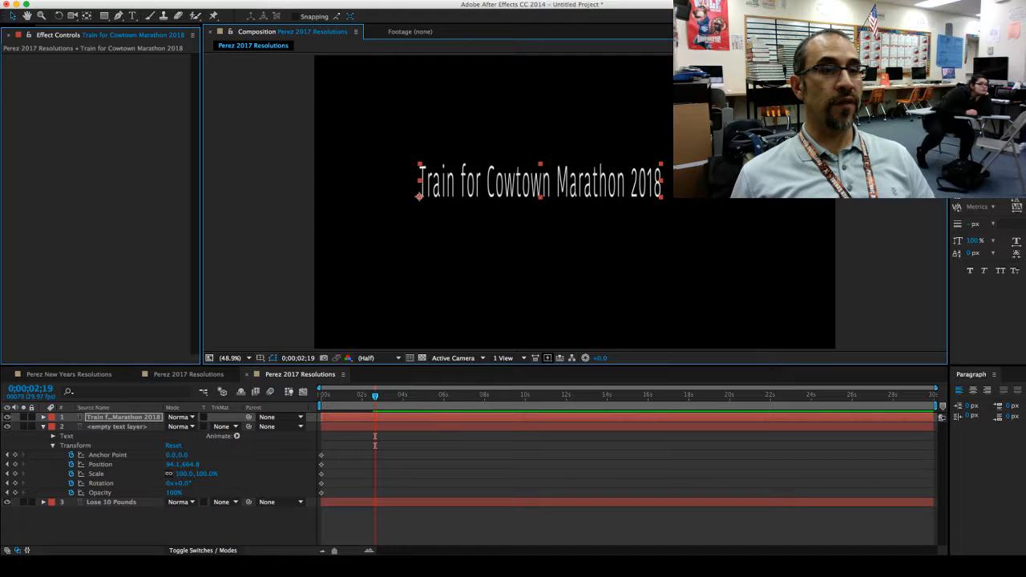
Set keyframes for anchor point, position, scale, rotation and opacity on the "Train for Cowtown Marathon 2018" layer at 0;00;02;19
left_click(43, 427)
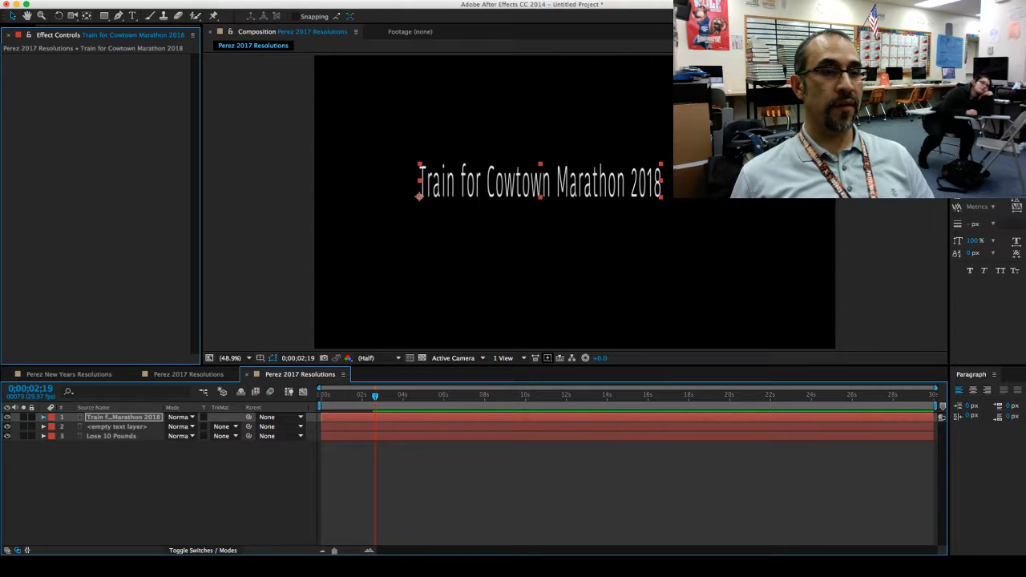
left_click(43, 417)
left_click(52, 436)
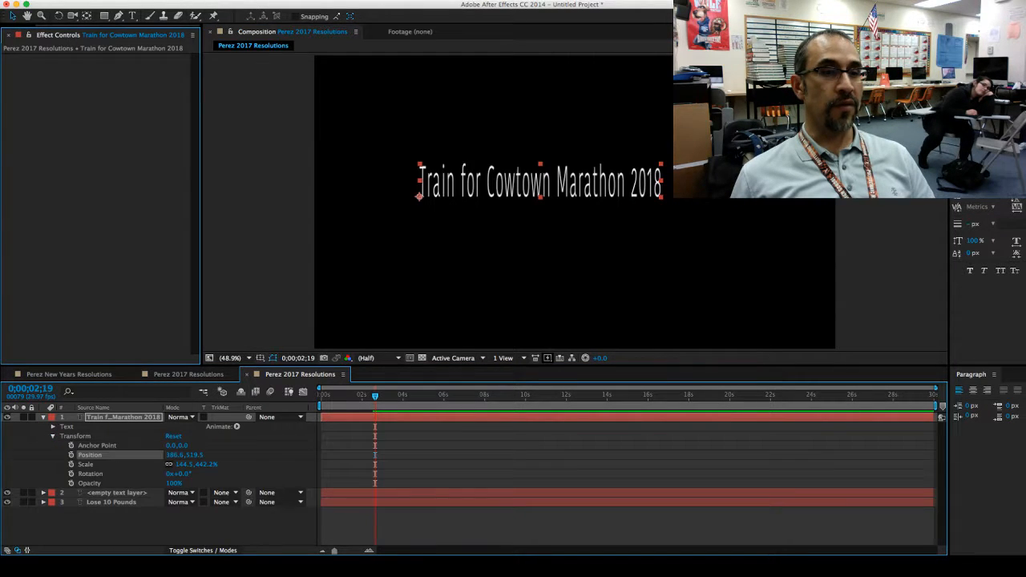
left_click(70, 445)
left_click(71, 455)
left_click(71, 464)
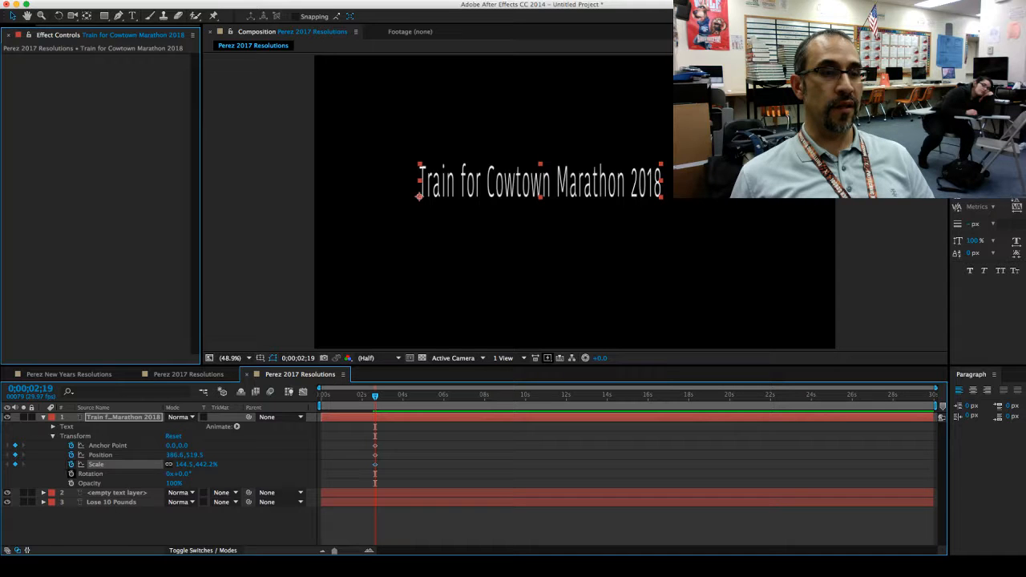
left_click(71, 473)
key("alt+shift+t")
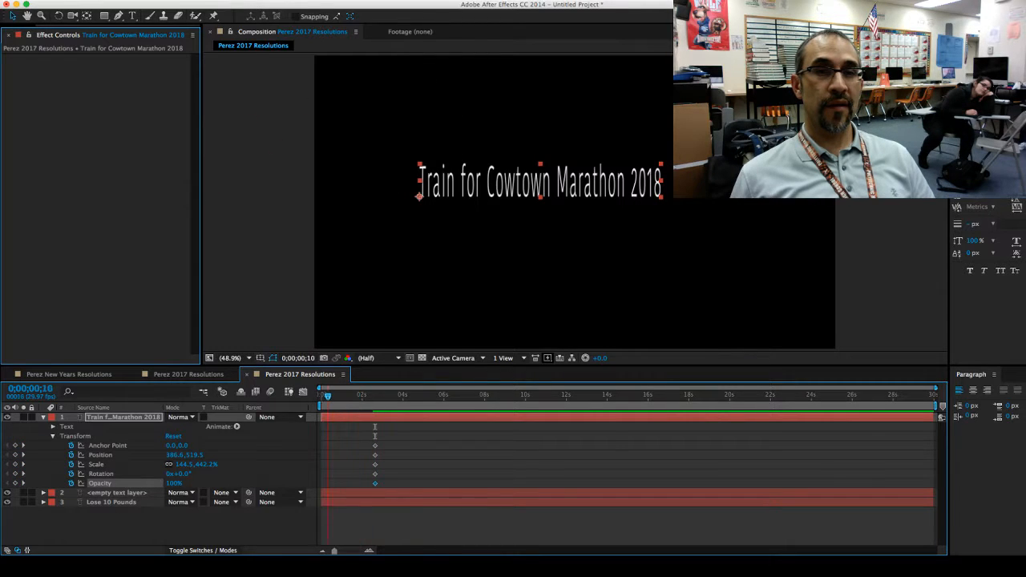
Keyframe the marathon text outside the frame's left side at 0;00;00;00, about (-964, 732), and move its end position keyframe to about (1262, 477)
key("Home")
key("alt+shift+p")
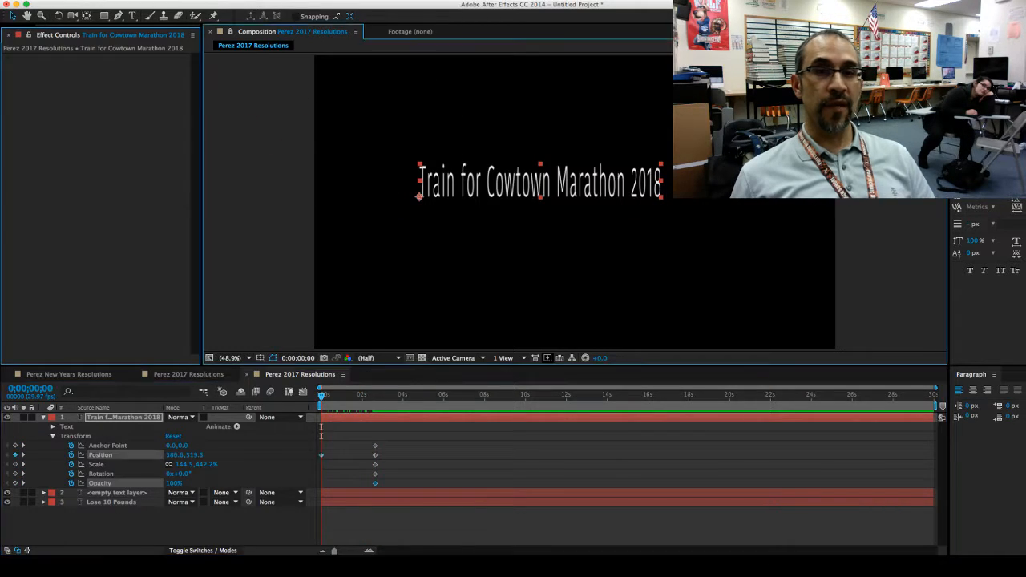
left_click_drag(540, 180, 170, 239)
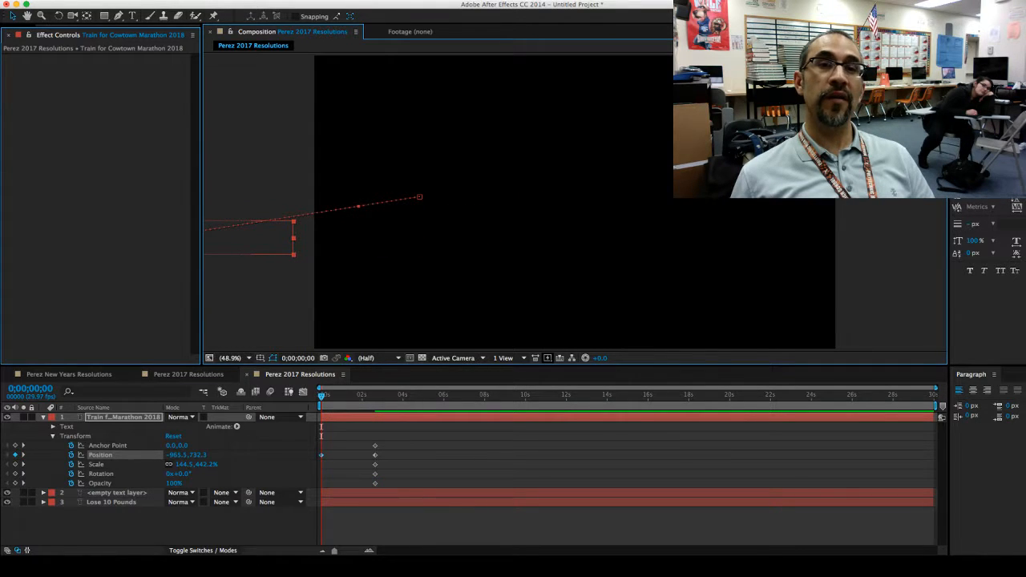
left_click_drag(419, 196, 657, 184)
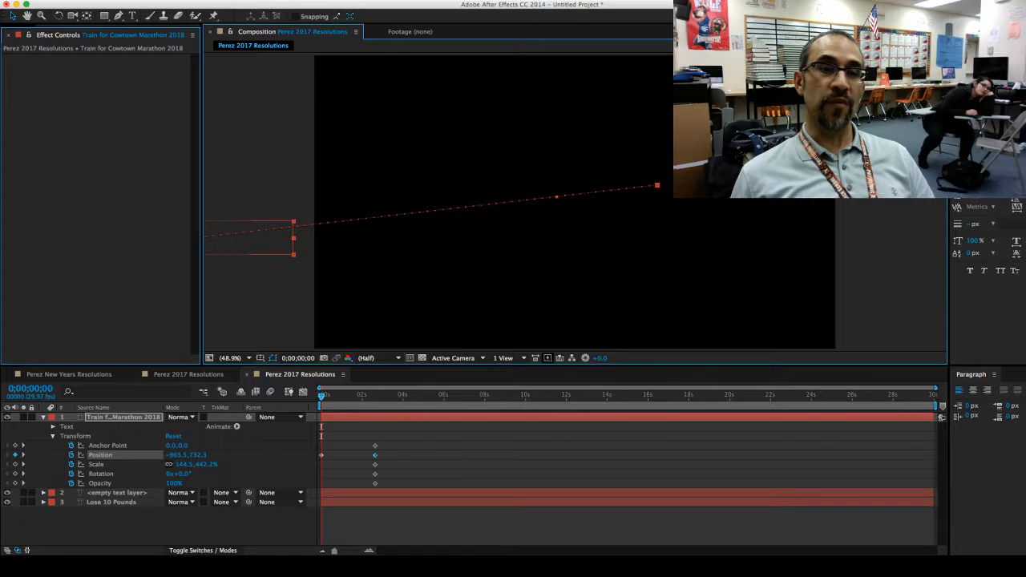
Play back the marathon text's movement across the frame and return to the start of the timeline
key("space")
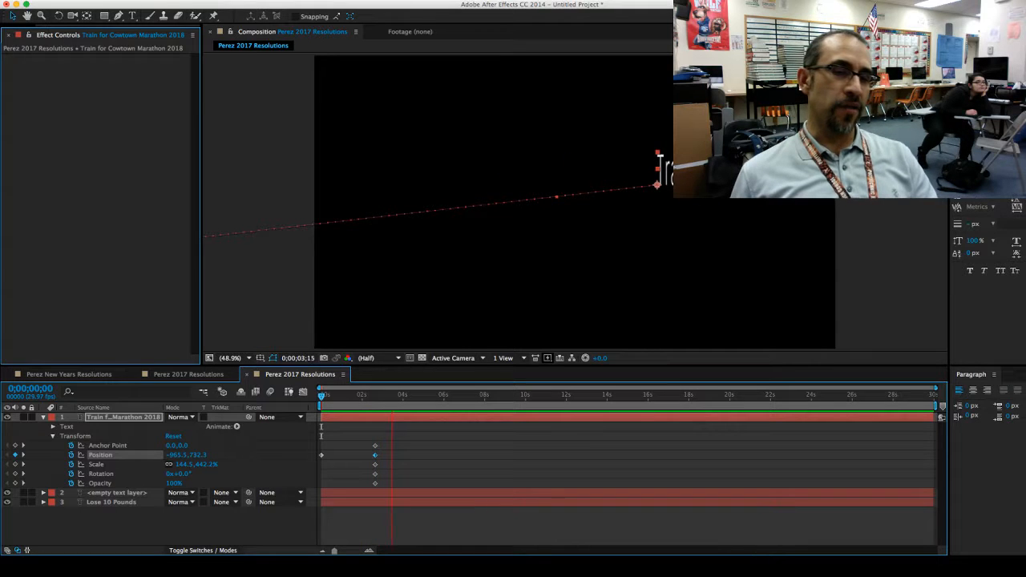
key("space")
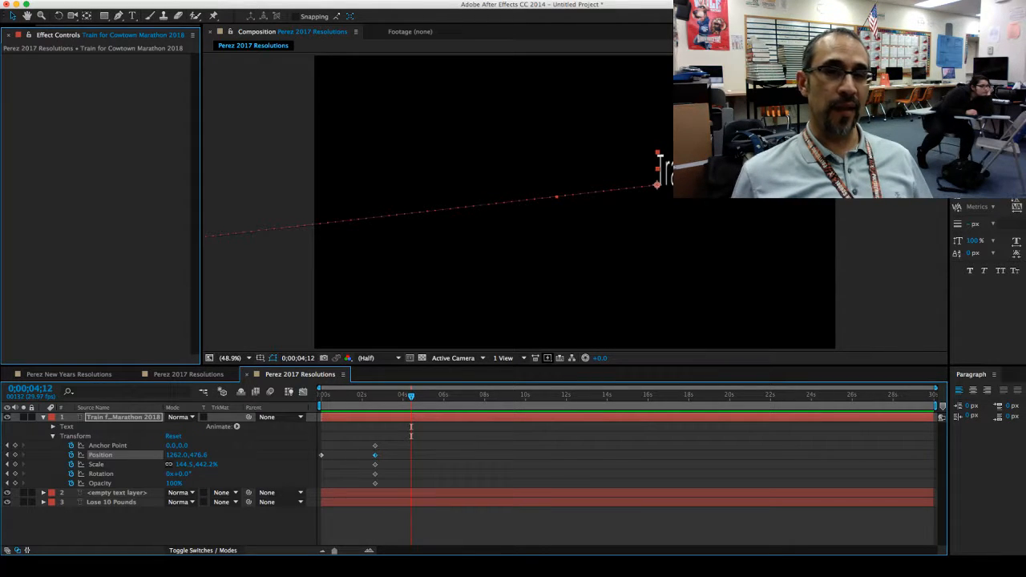
left_click_drag(411, 396, 342, 396)
key("space")
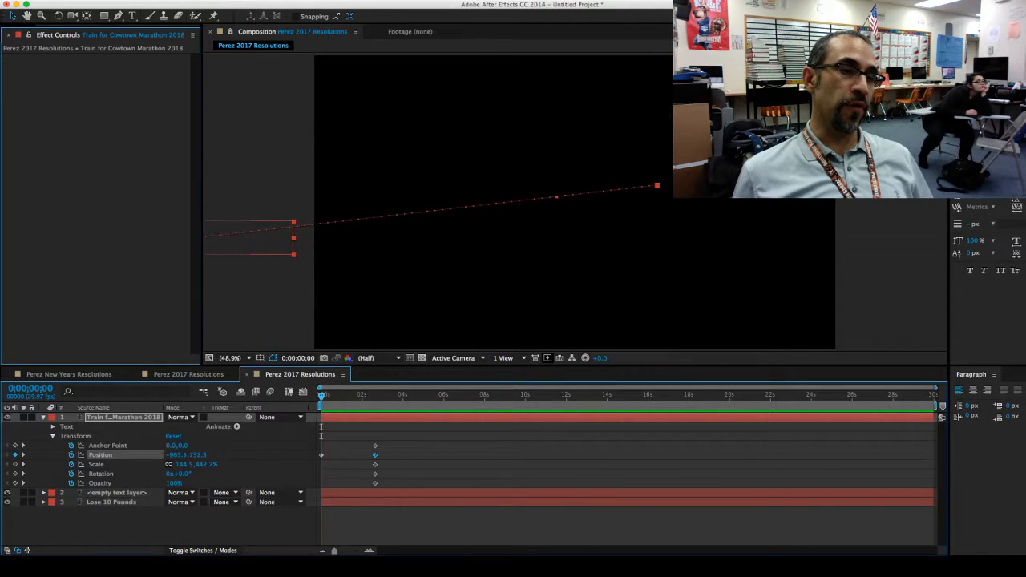
left_click(43, 417)
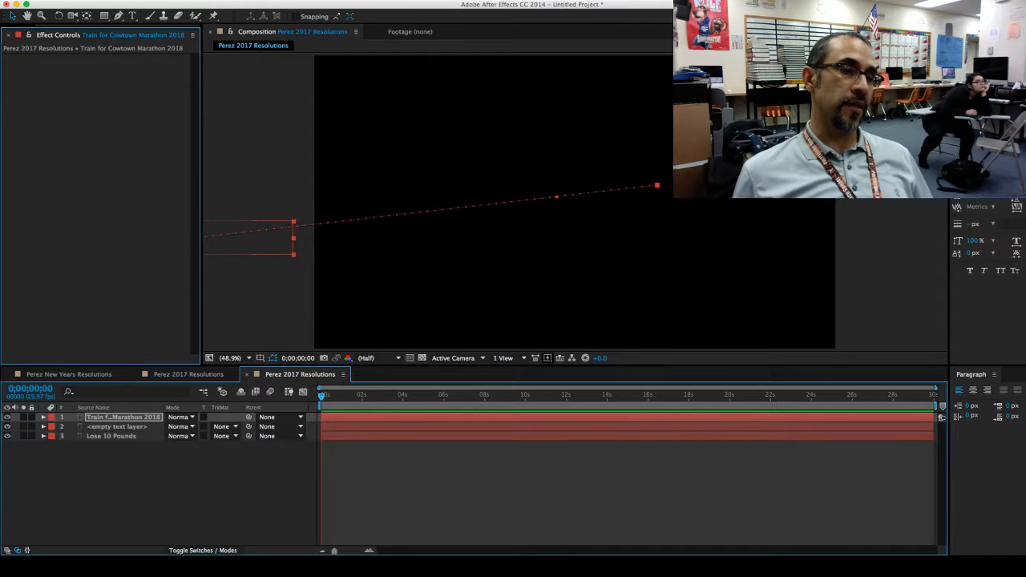
left_click(123, 417)
left_click(122, 427)
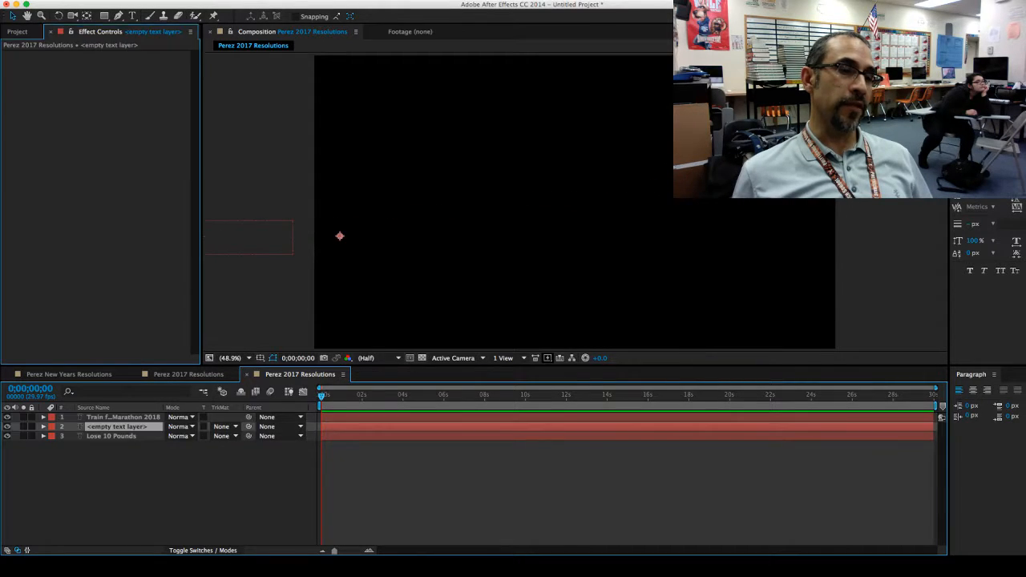
key("ctrl+Down")
key("ctrl+Up")
key("ctrl+Up")
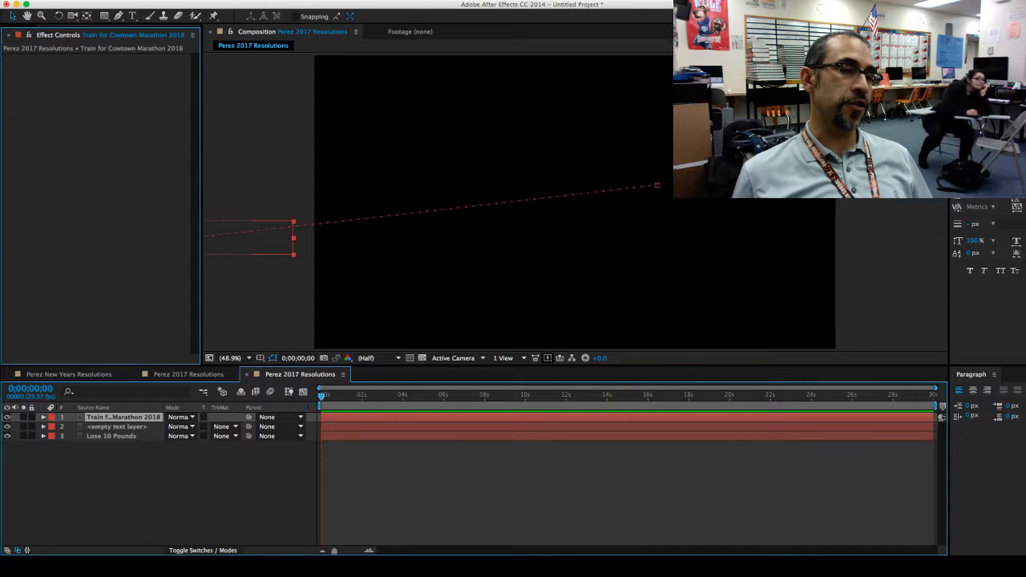
key("ctrl+Down")
key("ctrl+Down")
key("ctrl+Up")
key("ctrl+Up")
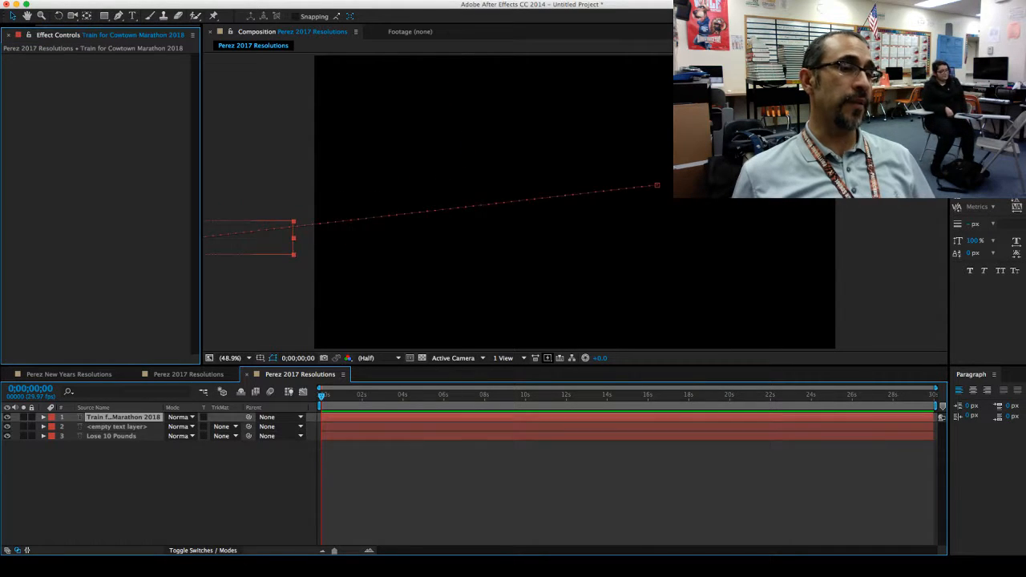
key("ctrl+Down")
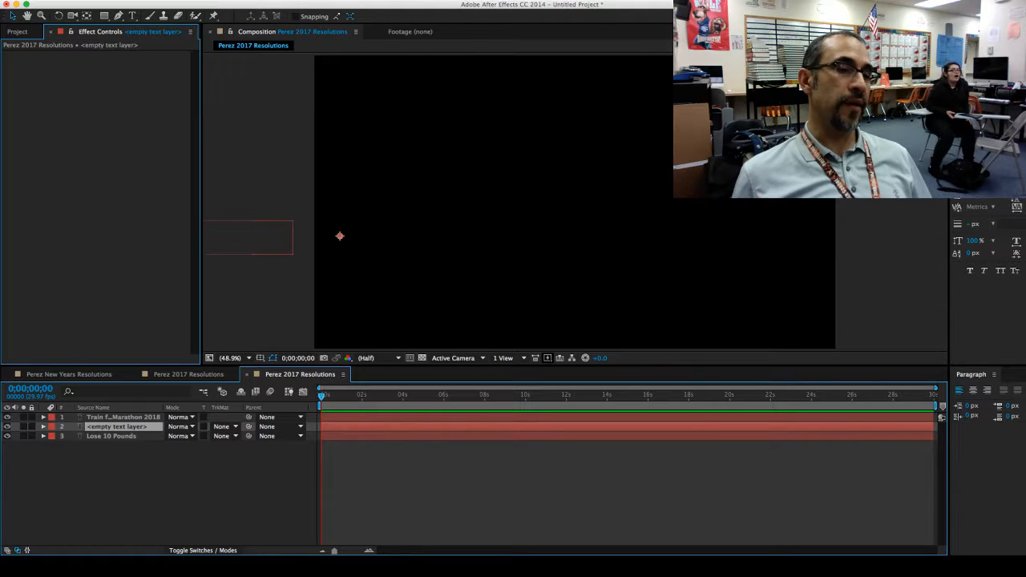
Show the marathon layer's transform keyframes and preview its animation again from the start, returning to 0;00;00;00
left_click(43, 418)
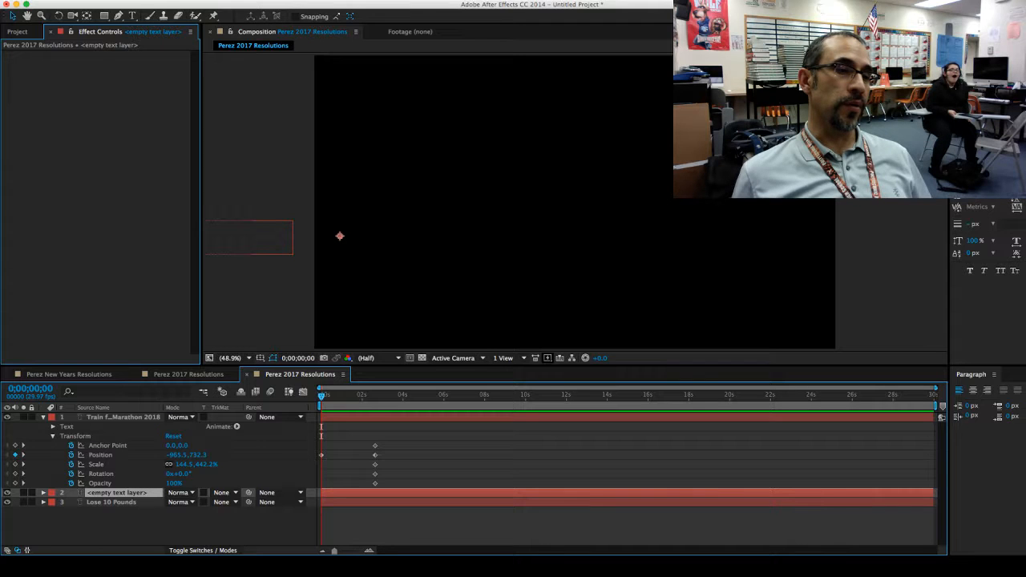
left_click(53, 437)
left_click(53, 436)
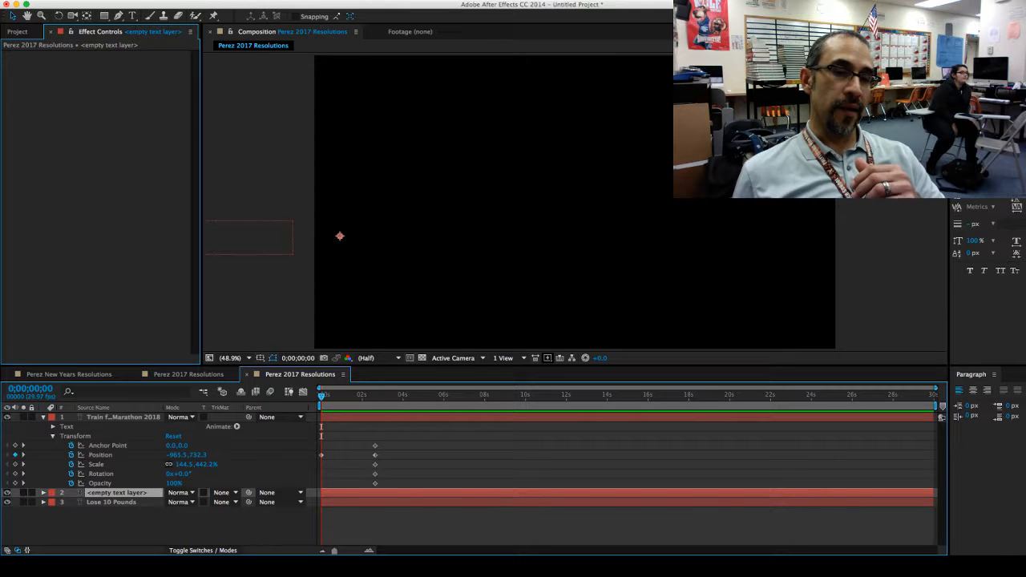
key("space")
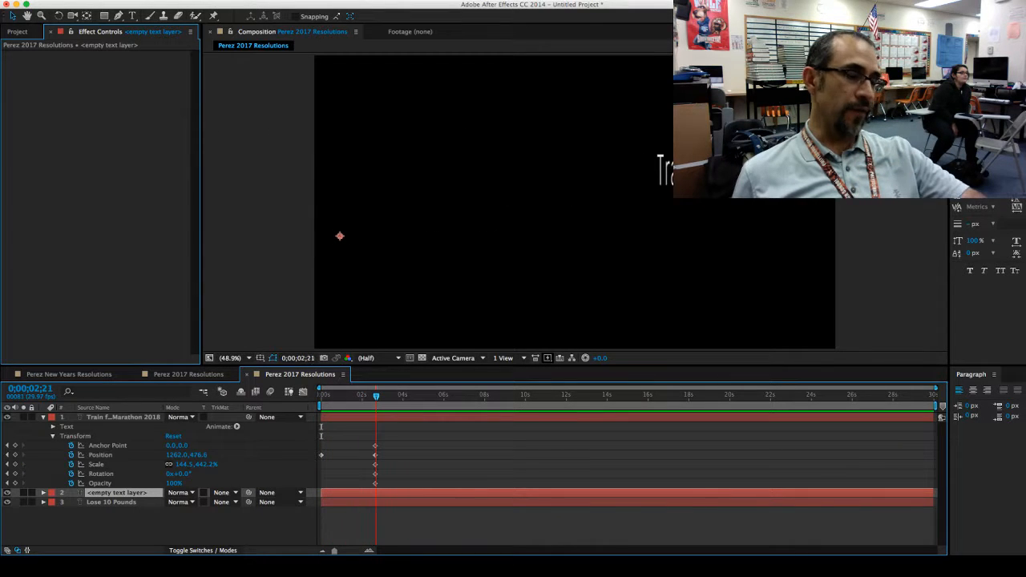
left_click_drag(376, 396, 321, 396)
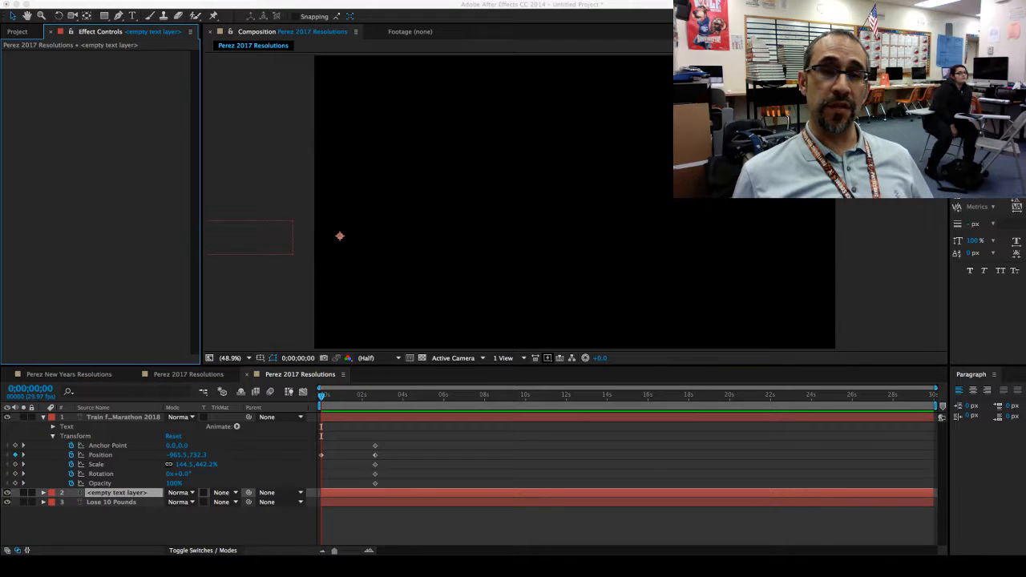
key("super+Tab")
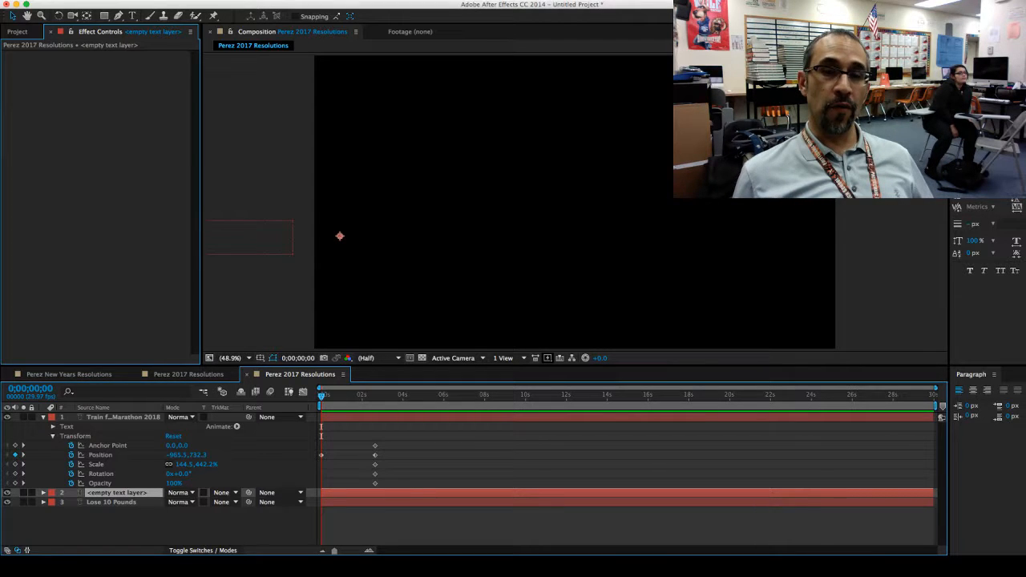
key("super+Tab")
key("super+Tab")
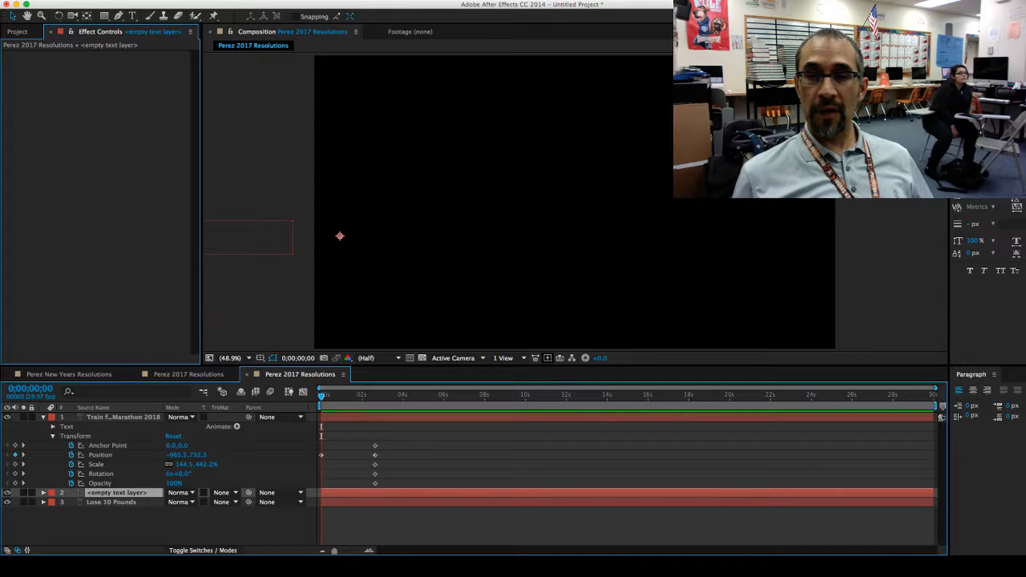
key("super+Tab")
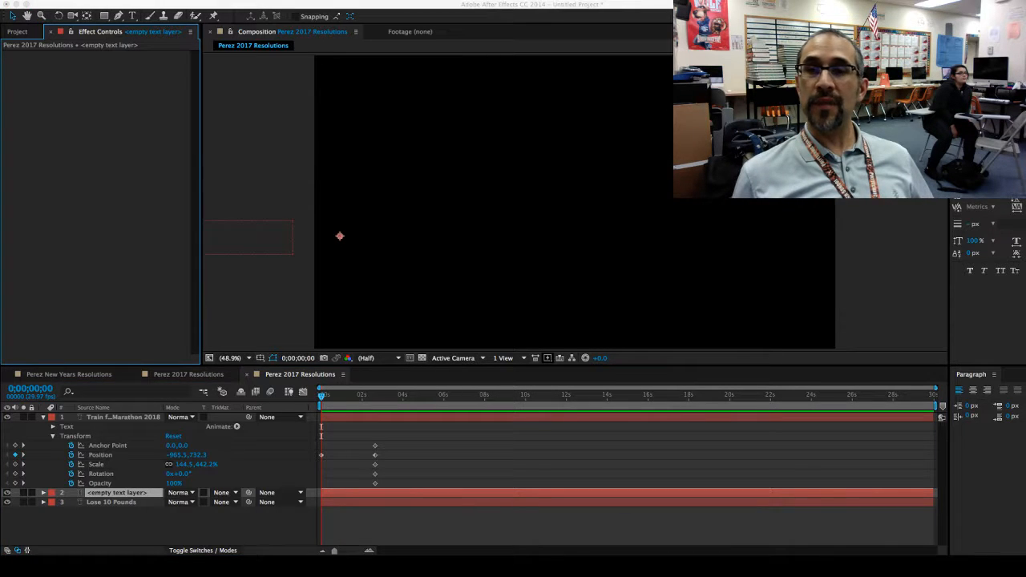